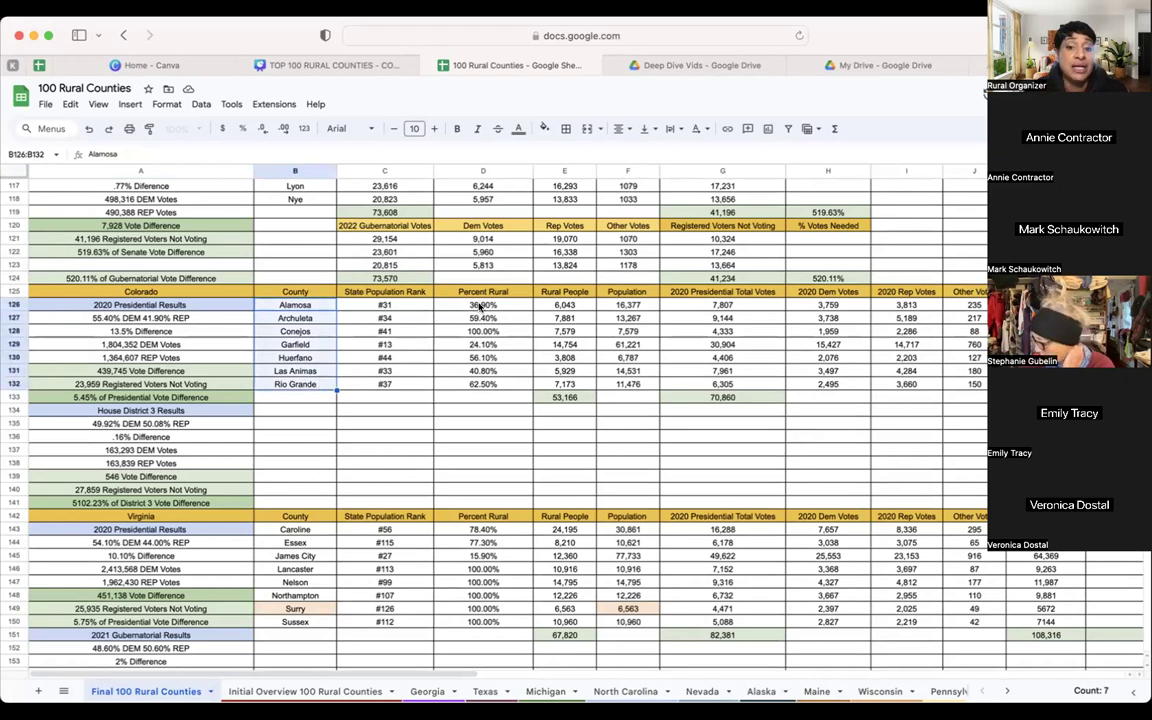
Review Colorado's percent rural figures, registered voters not voting, and the share of the presidential vote difference.
drag(482, 304, 481, 383)
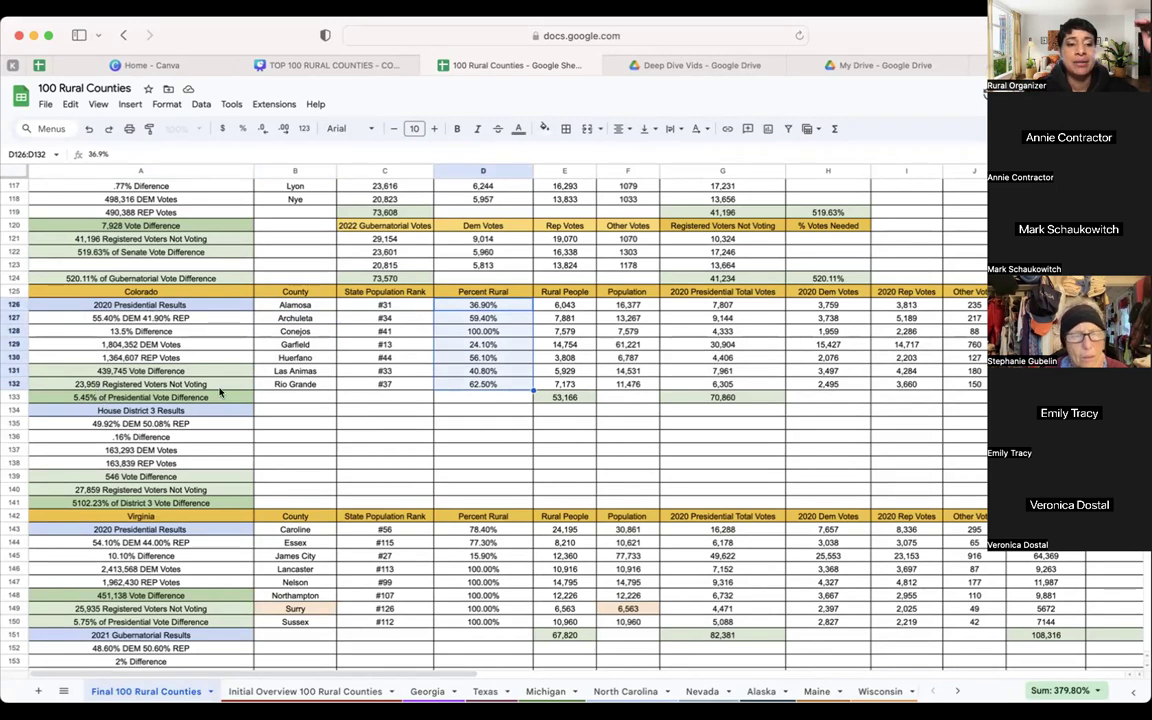
click(184, 383)
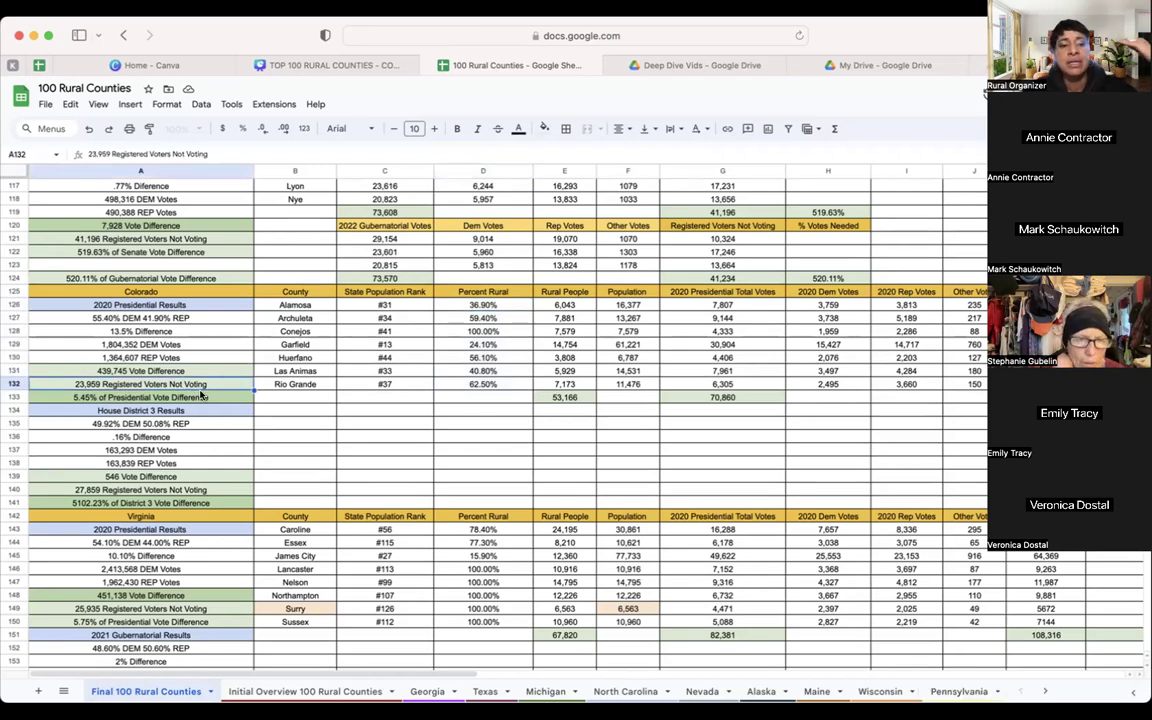
click(203, 399)
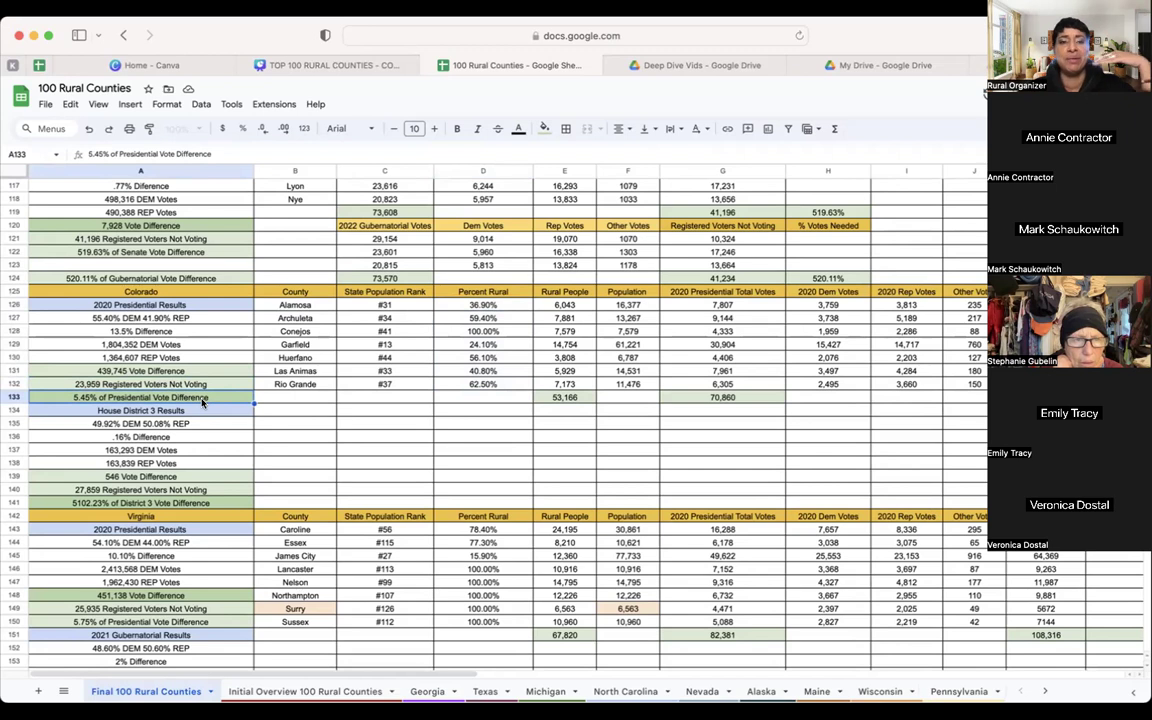
Review Colorado's House District 3 results: the vote difference, registered voters not voting, and the percentage of the difference.
click(185, 410)
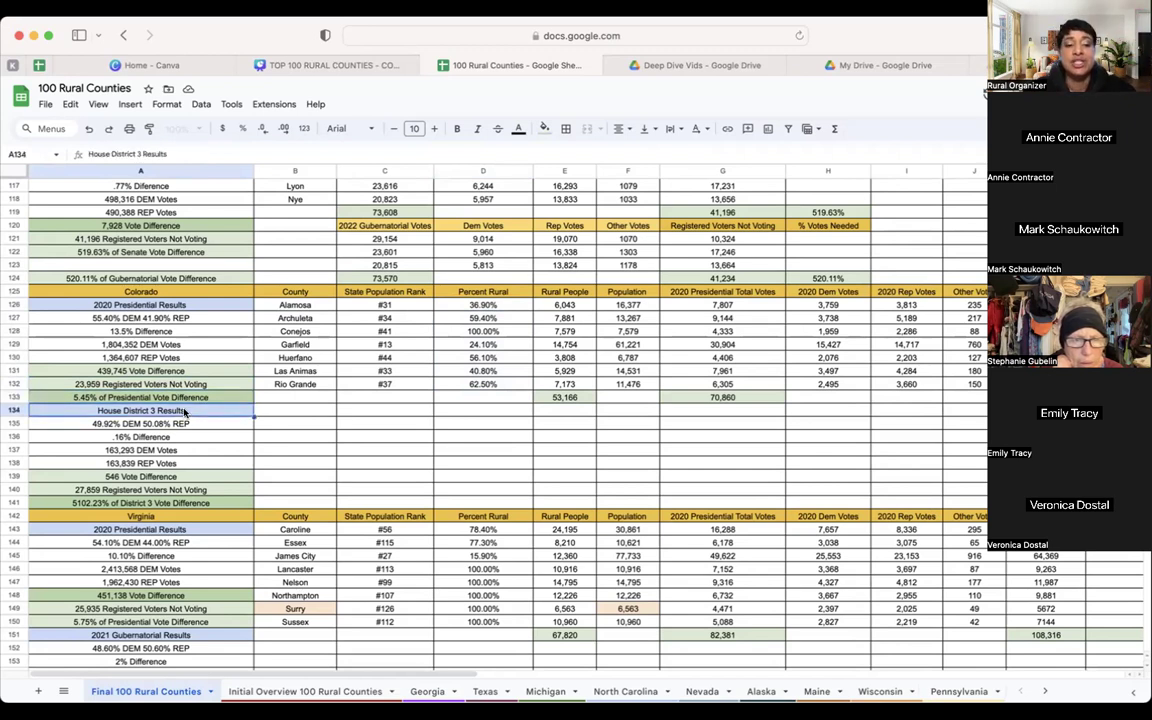
click(136, 477)
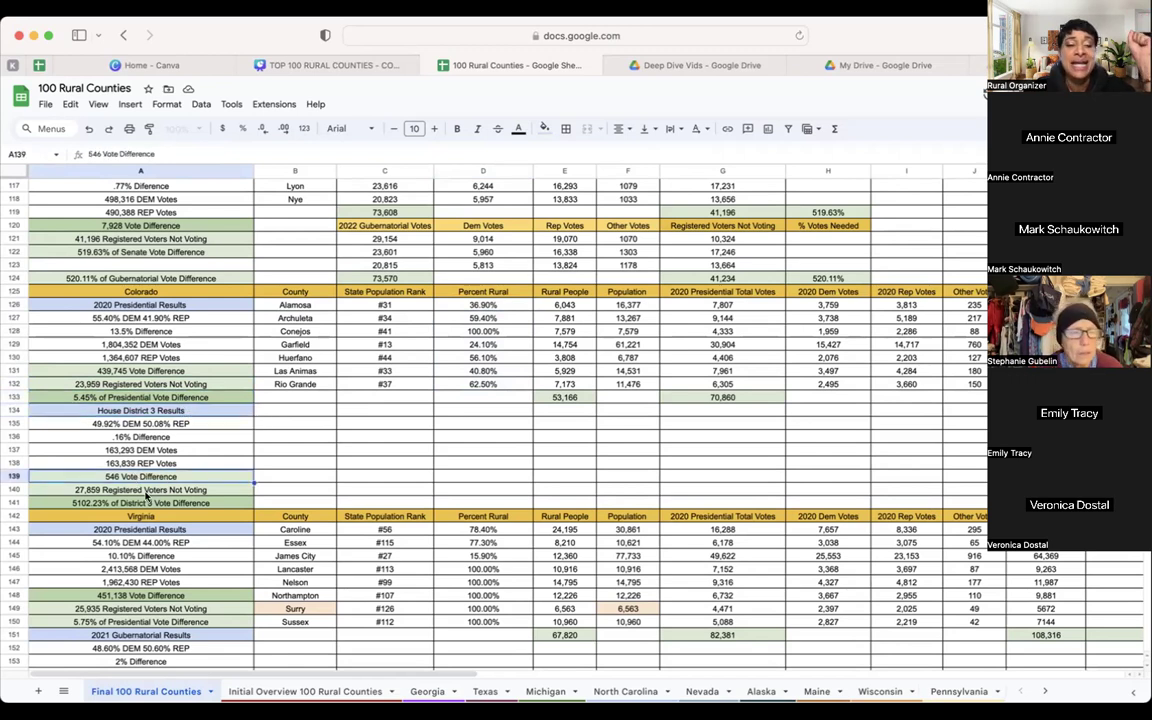
click(146, 491)
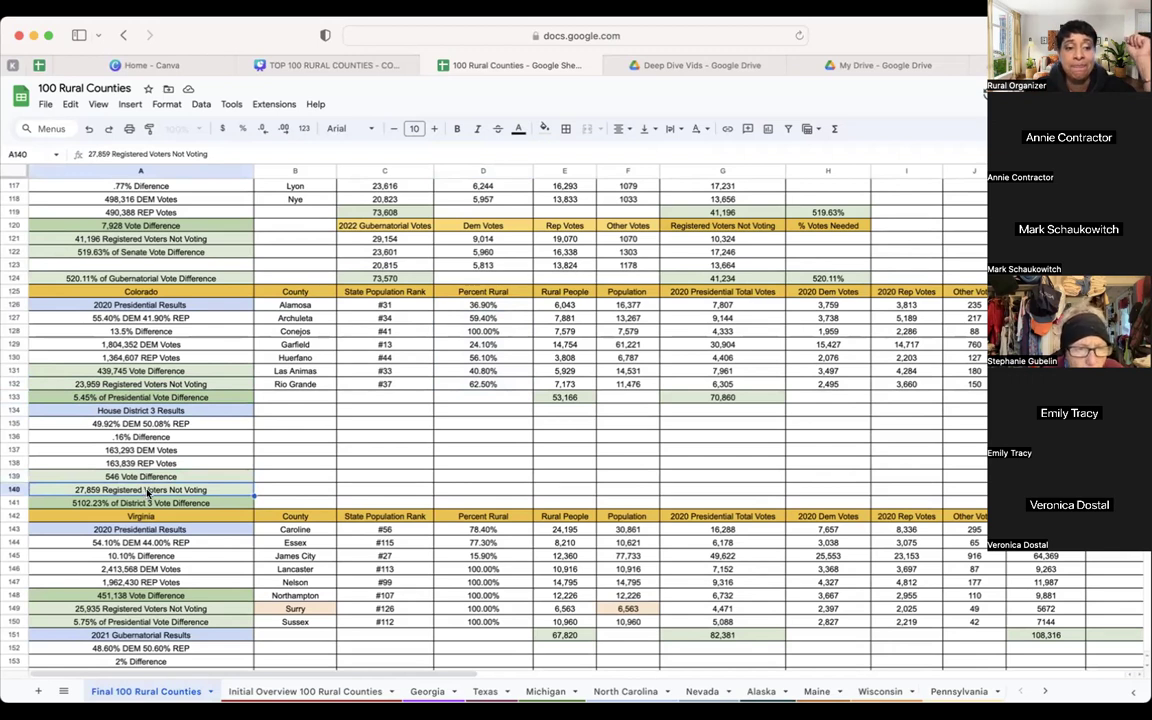
key(Down)
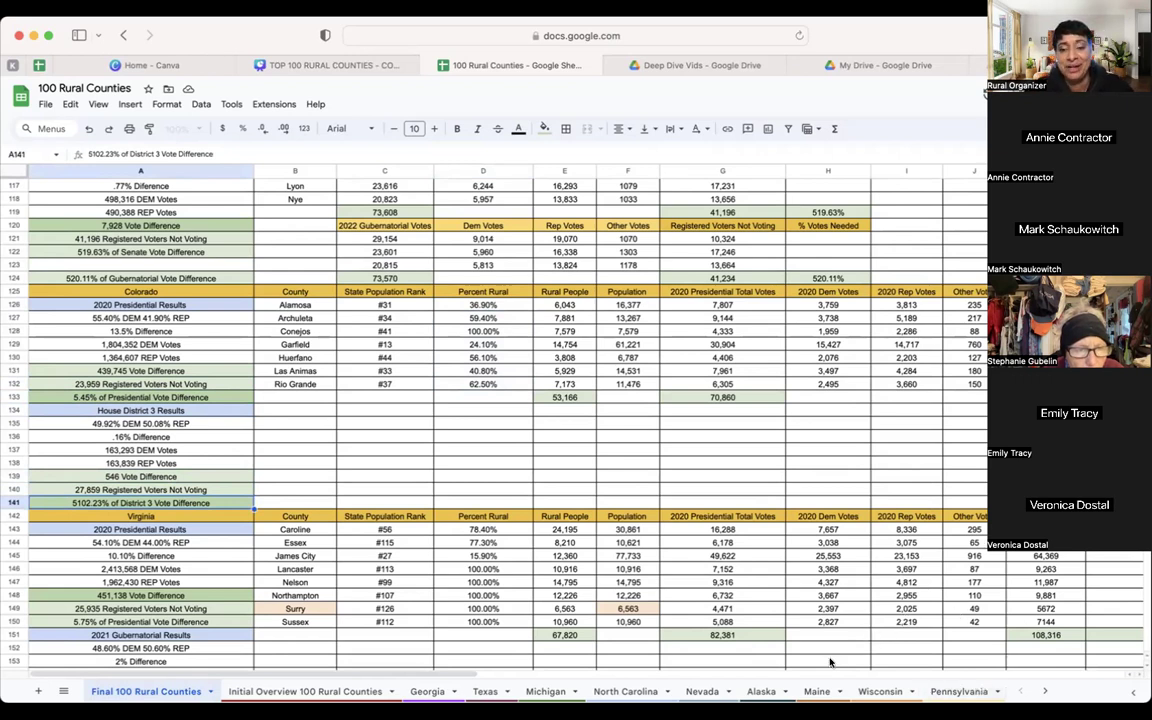
Open the Colorado sheet and show its county election results table from the first row.
scroll(849, 690, right, 5)
scroll(849, 690, right, 6)
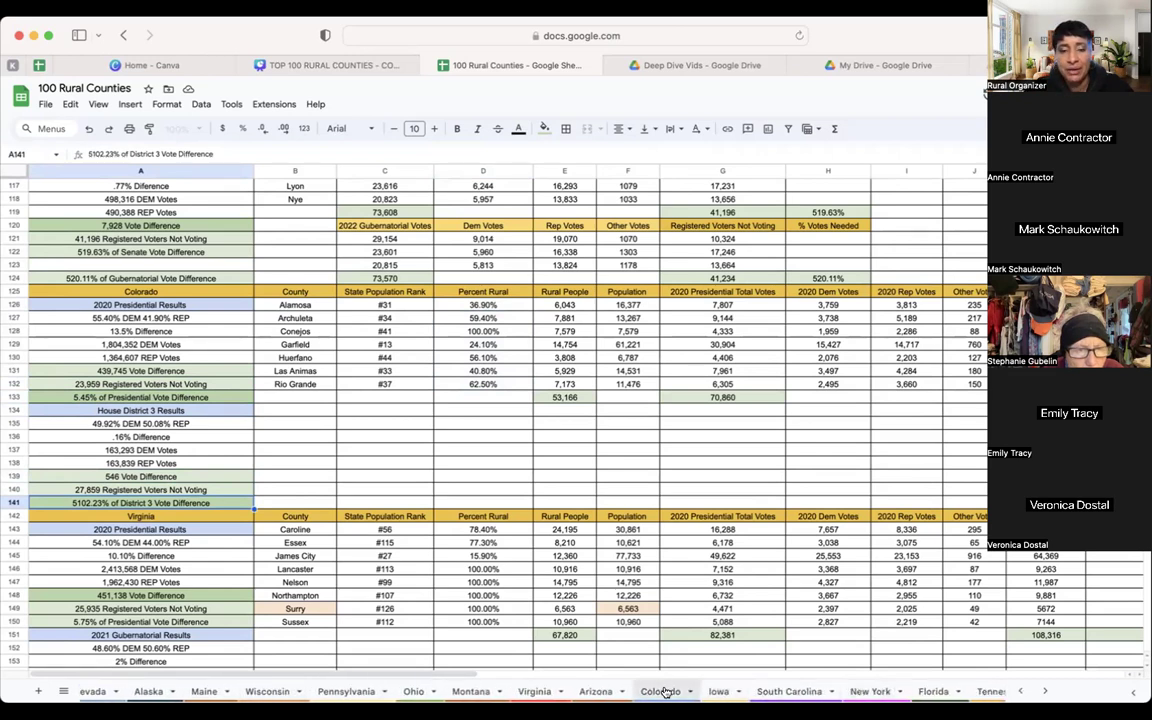
click(662, 691)
scroll(746, 404, up, 10)
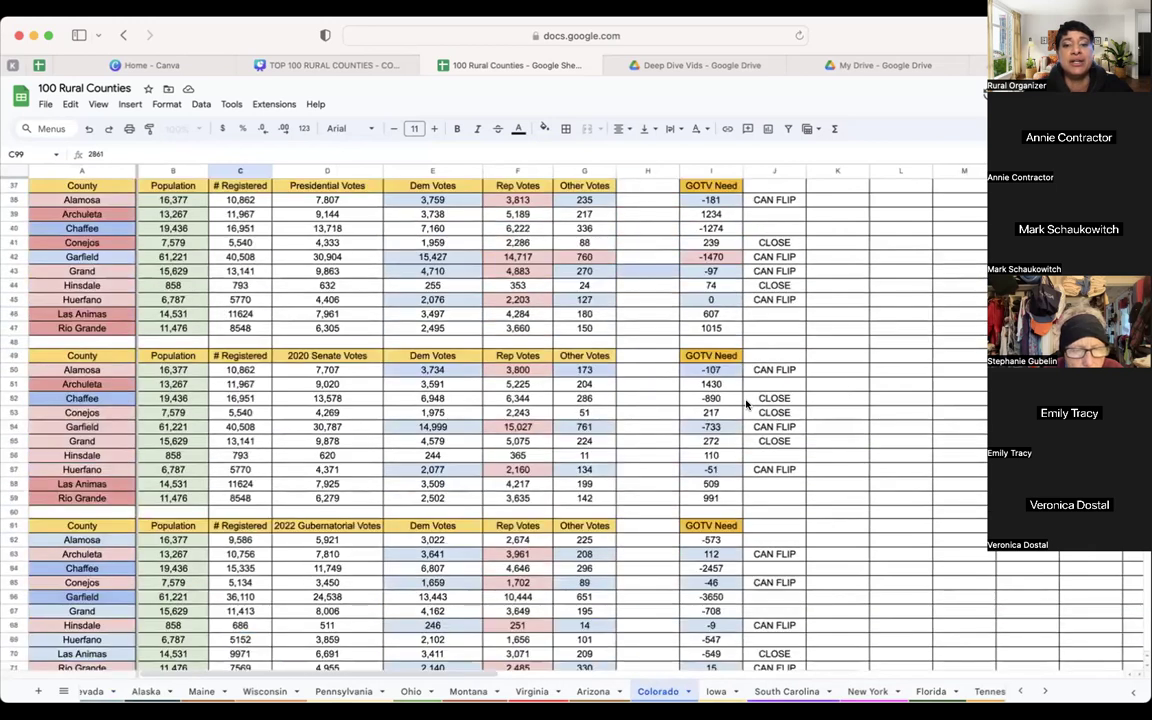
scroll(746, 404, up, 8)
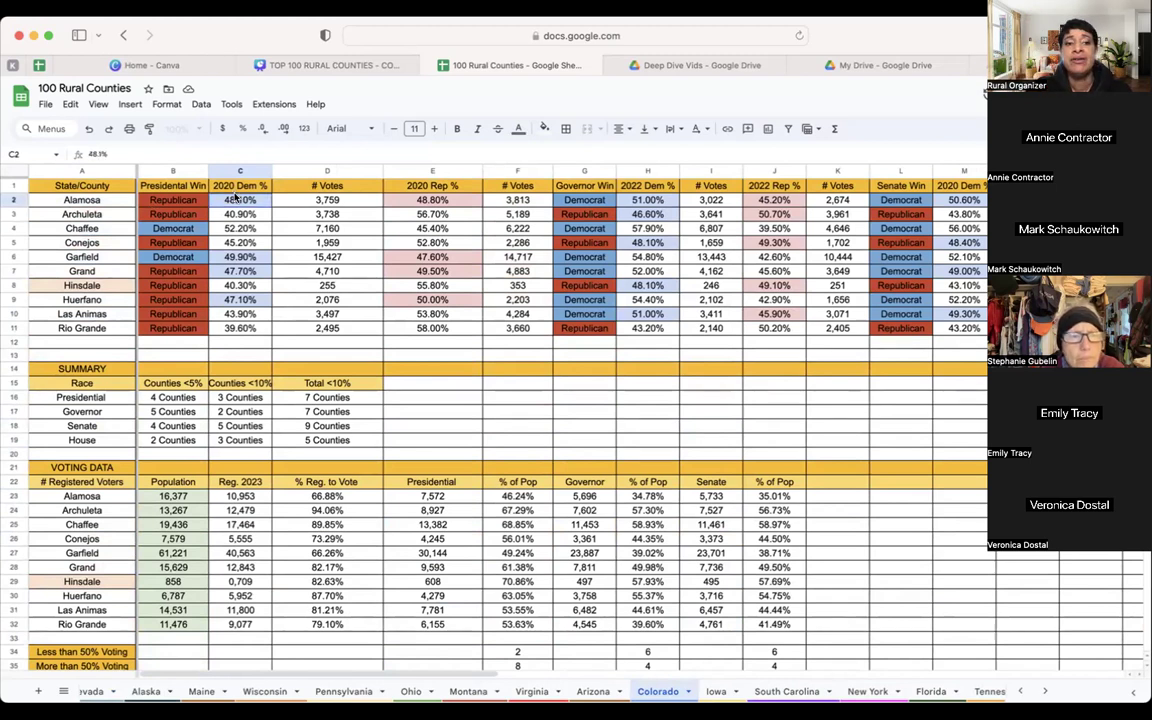
Examine the 2020 Dem % for Alamosa, Garfield and Huerfano, plus the House results and Percent Rural columns.
drag(237, 200, 239, 231)
click(245, 257)
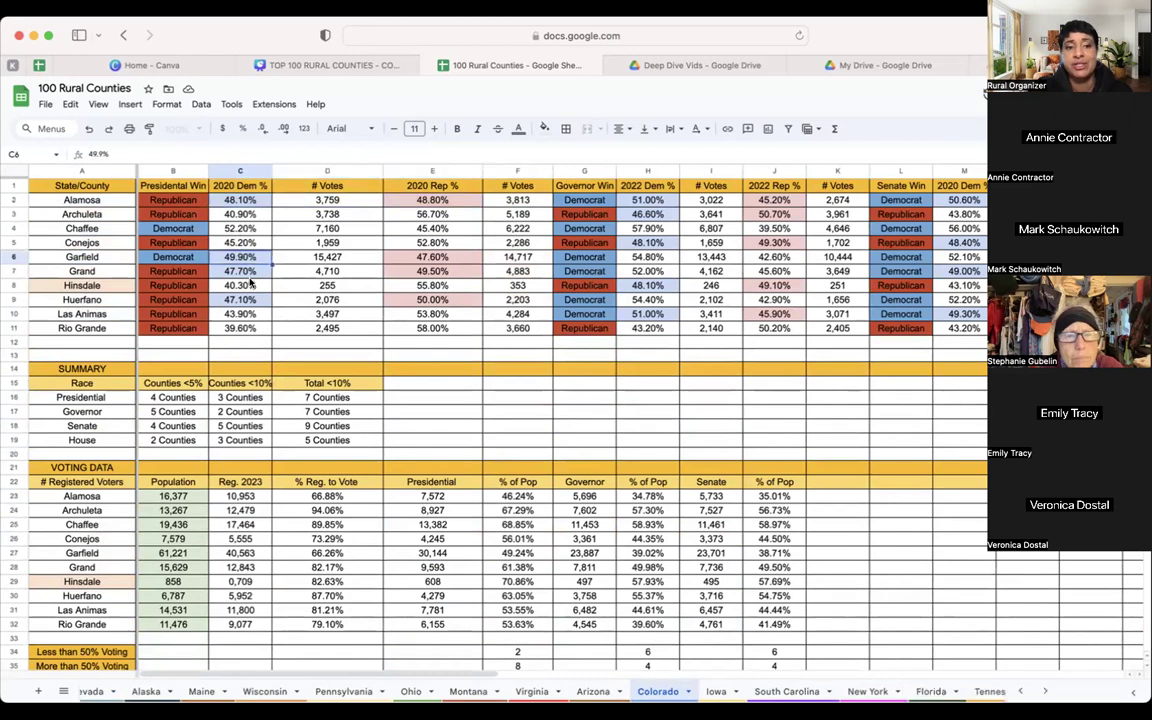
click(239, 299)
scroll(694, 296, right, 5)
scroll(696, 290, right, 10)
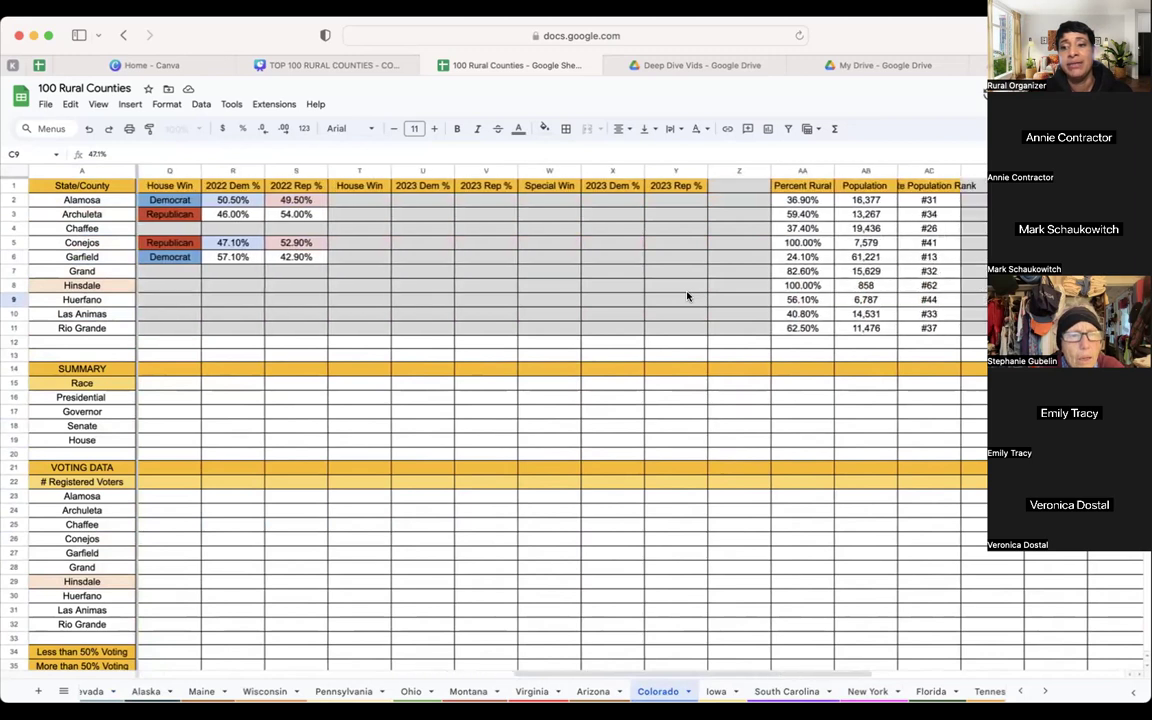
scroll(687, 296, right, 3)
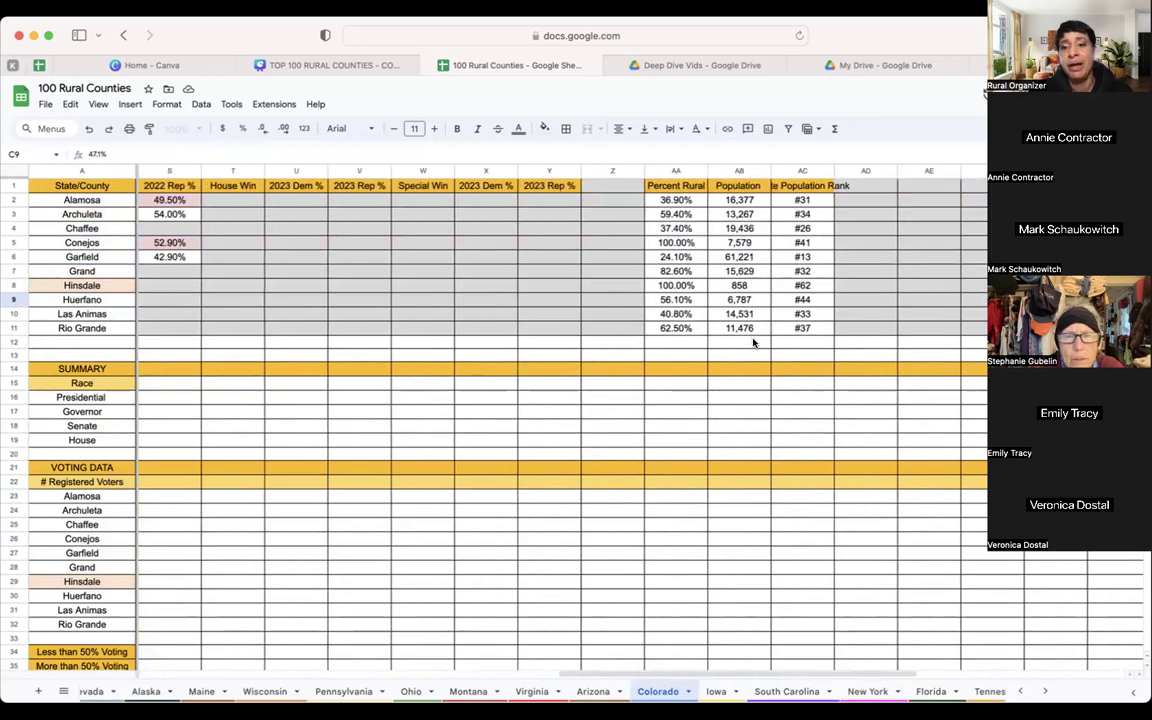
scroll(482, 413, left, 15)
Review the Summary table's Presidential counts for counties under 5% and 10%, and the Senate total under 10%.
scroll(482, 413, down, 1)
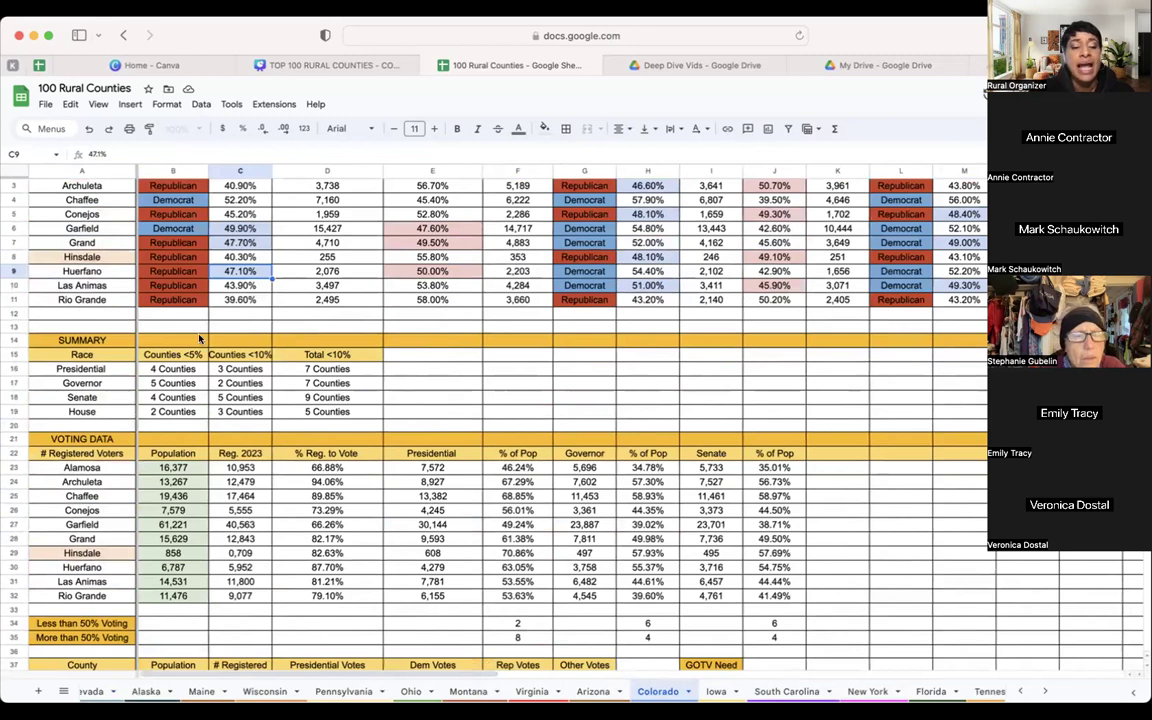
click(108, 370)
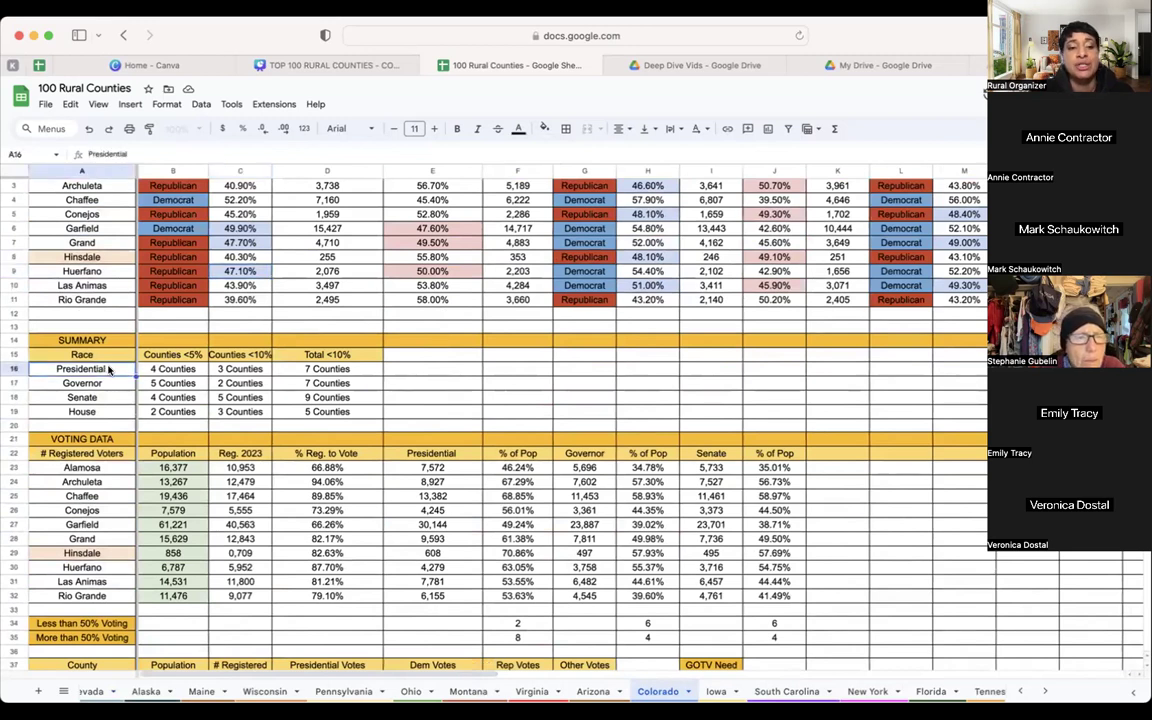
click(166, 372)
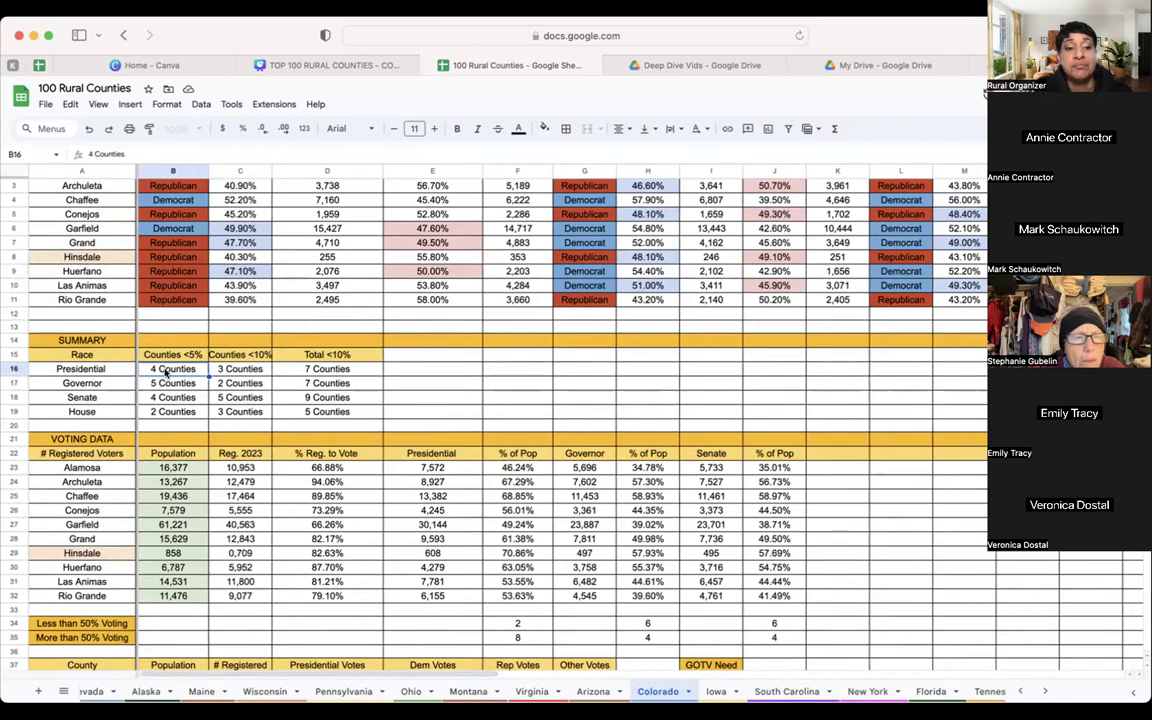
click(228, 370)
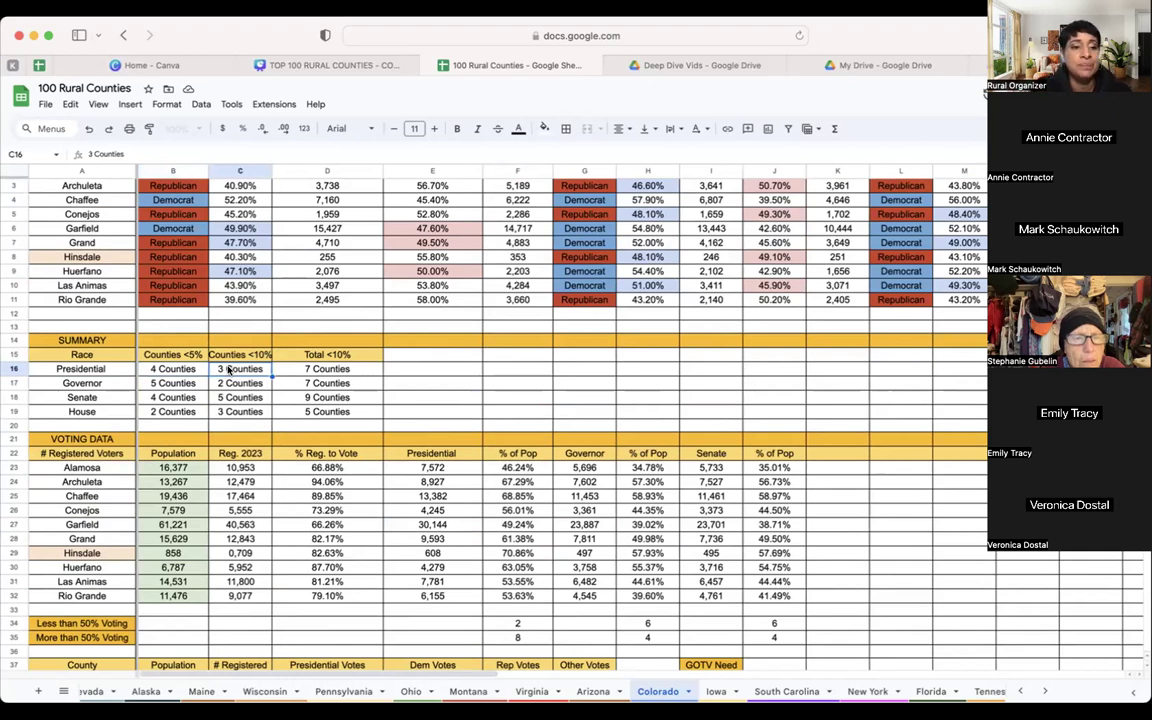
click(372, 400)
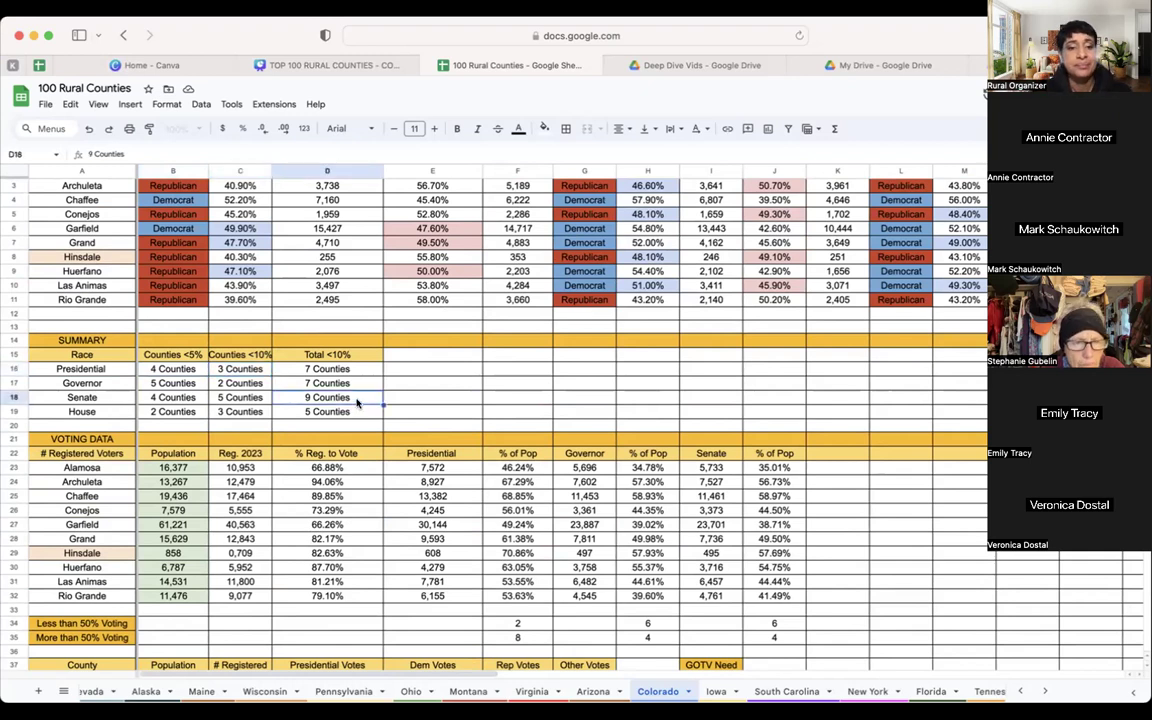
Highlight the Hinsdale row in the Voting Data table and check its population.
scroll(108, 354, up, 1)
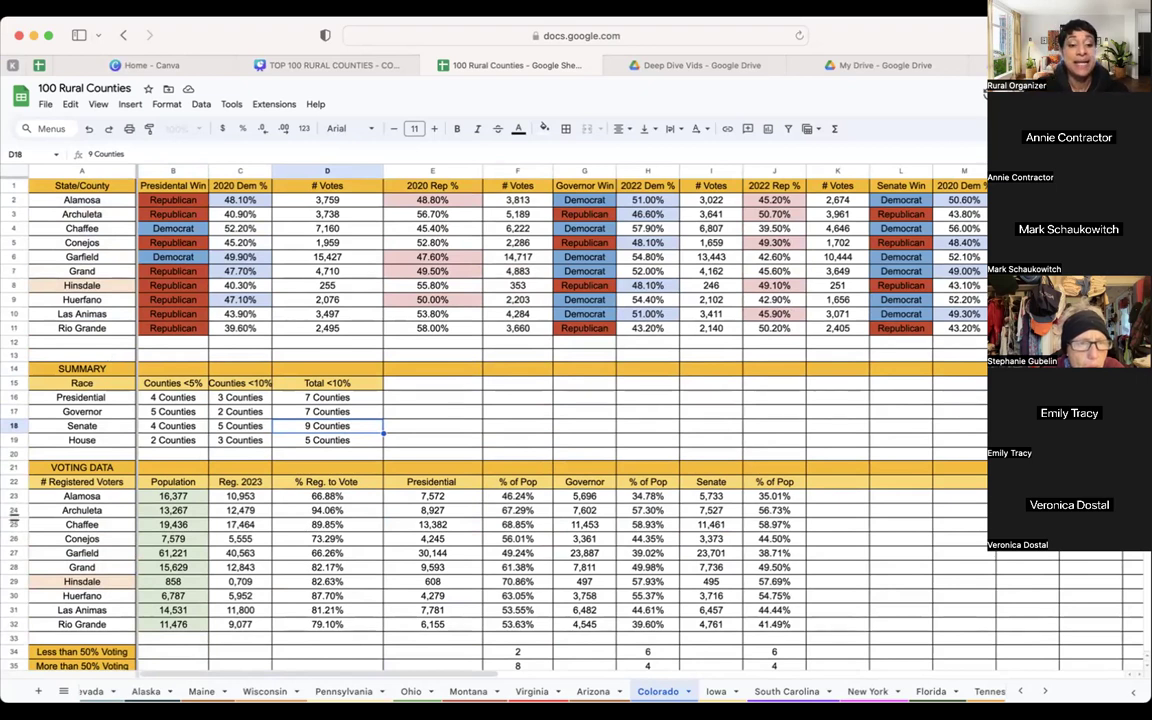
click(12, 581)
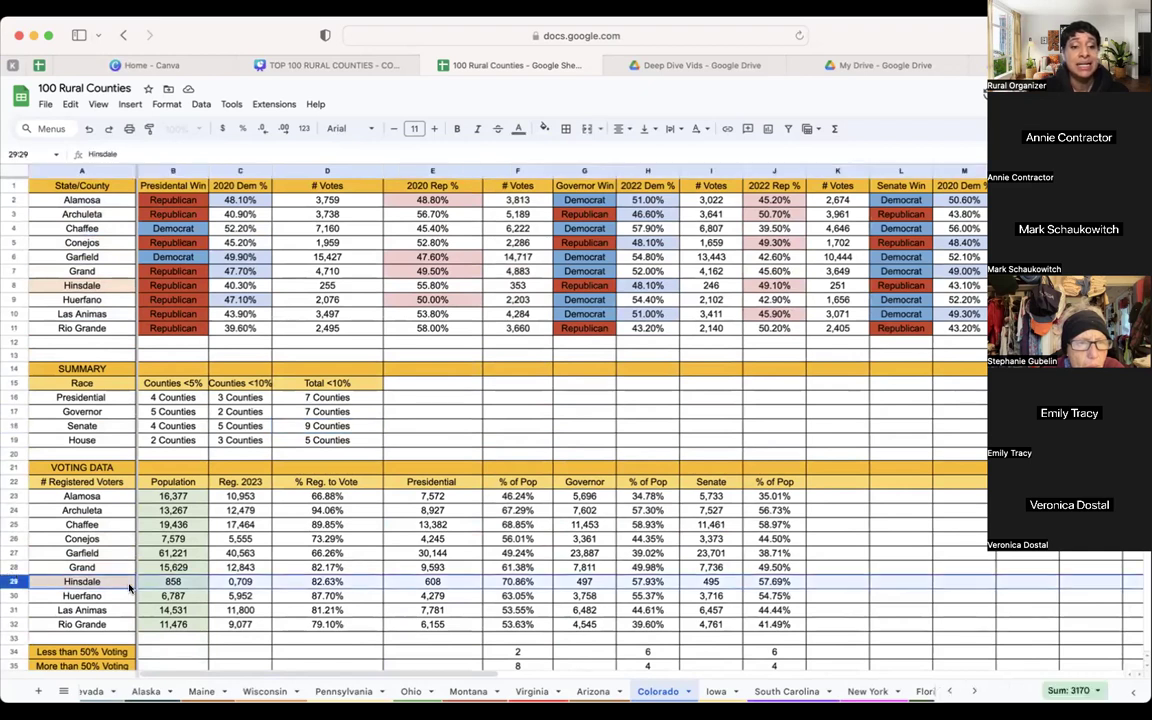
click(172, 582)
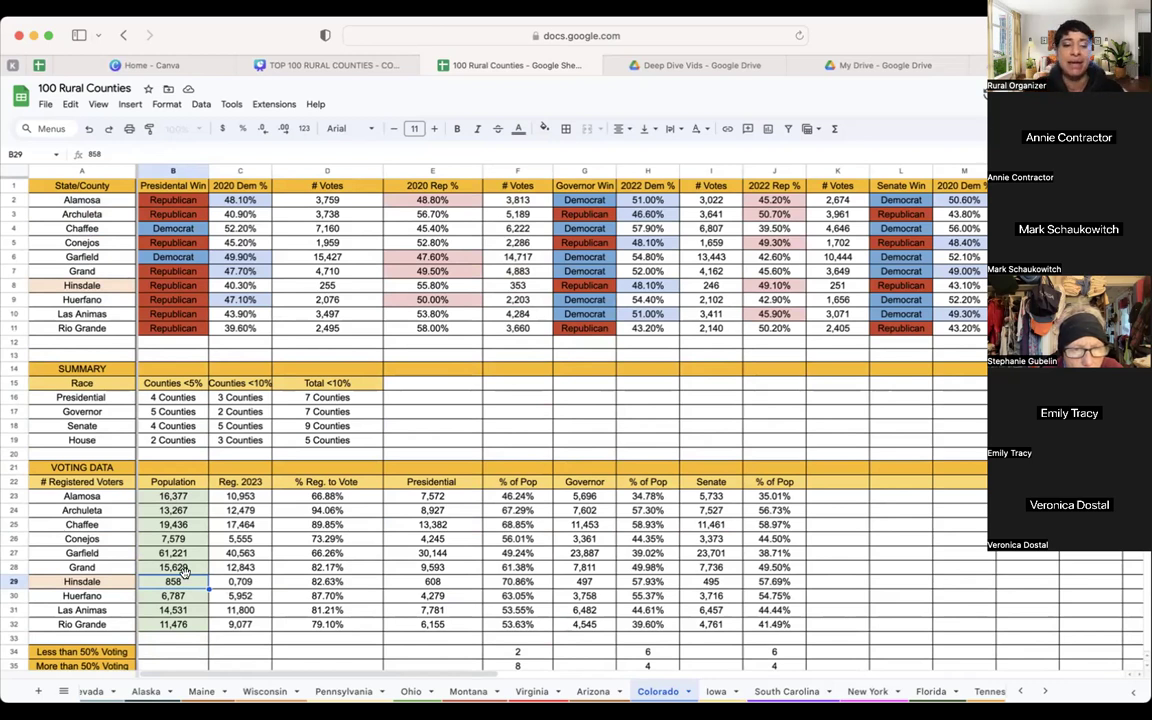
Examine the Dem Votes, Rep Votes and Other Votes columns in the presidential GOTV table.
scroll(322, 597, down, 5)
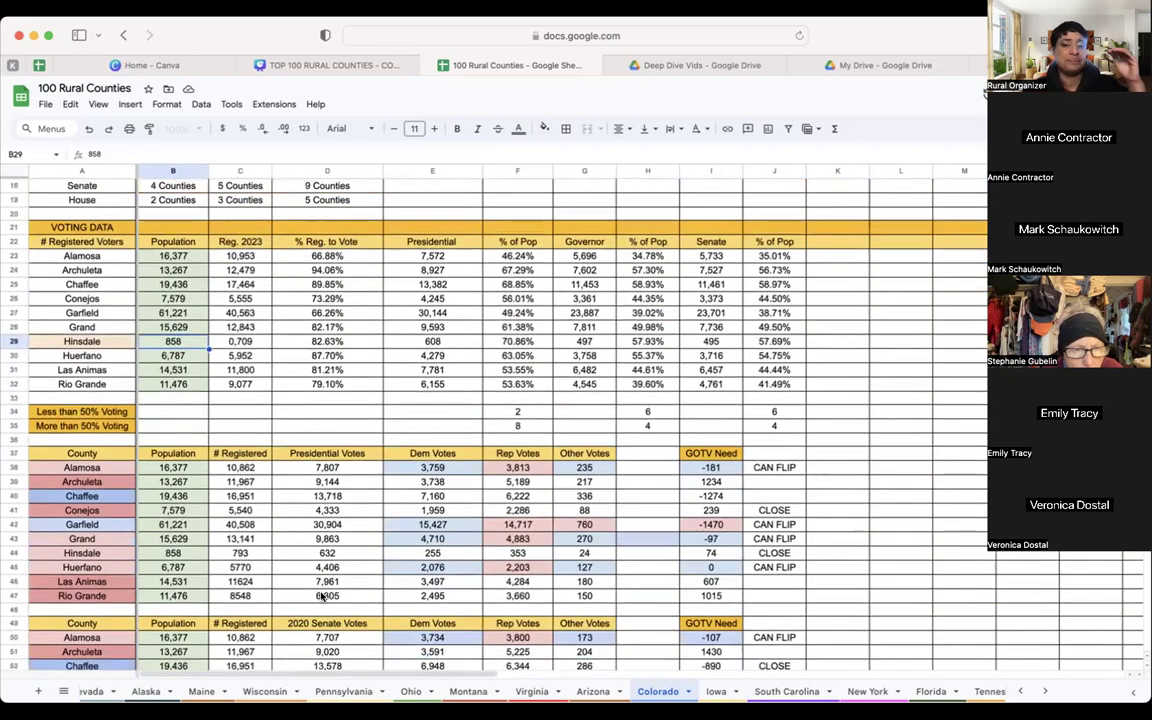
scroll(322, 597, down, 4)
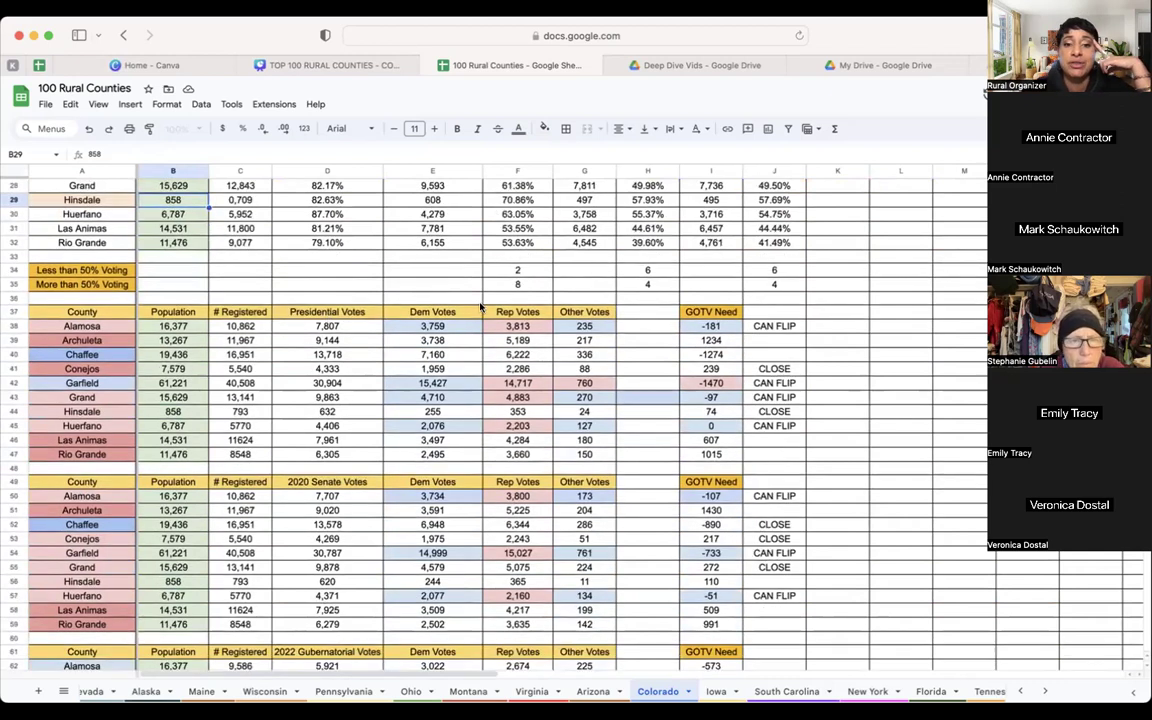
click(446, 313)
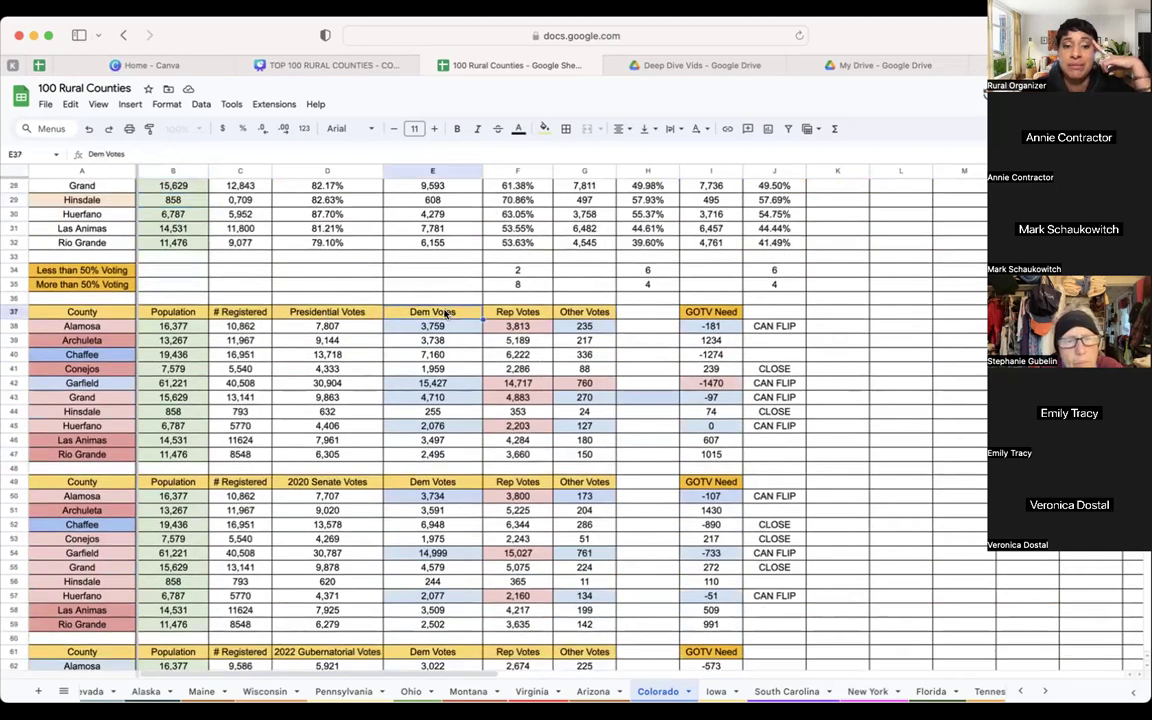
click(504, 318)
click(582, 170)
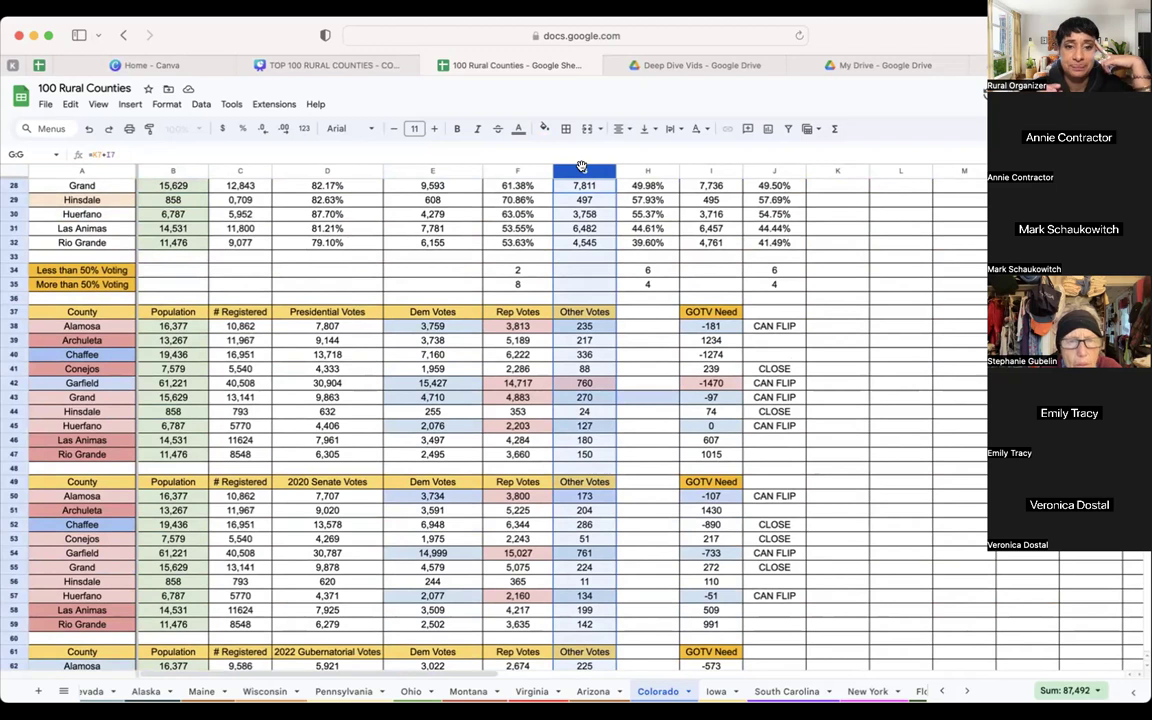
Review the Voting Data table's Senate figures and highlight the Reg. 2023 and % Reg. to Vote columns.
scroll(582, 210, up, 5)
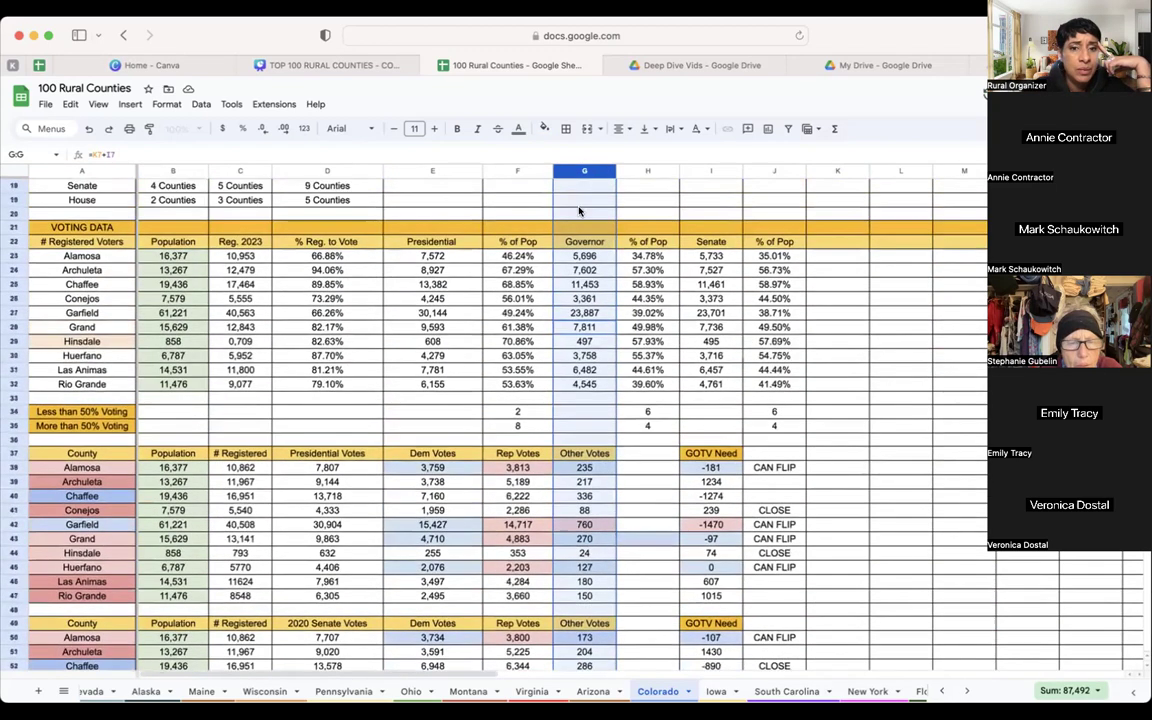
click(692, 352)
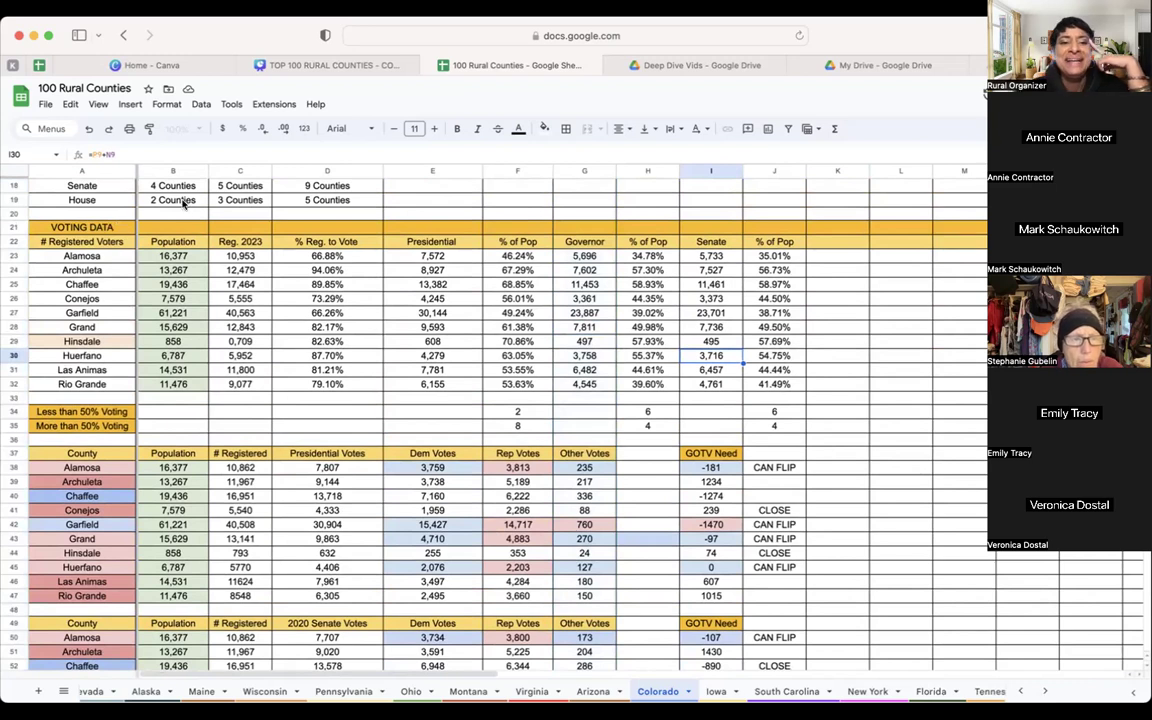
click(242, 170)
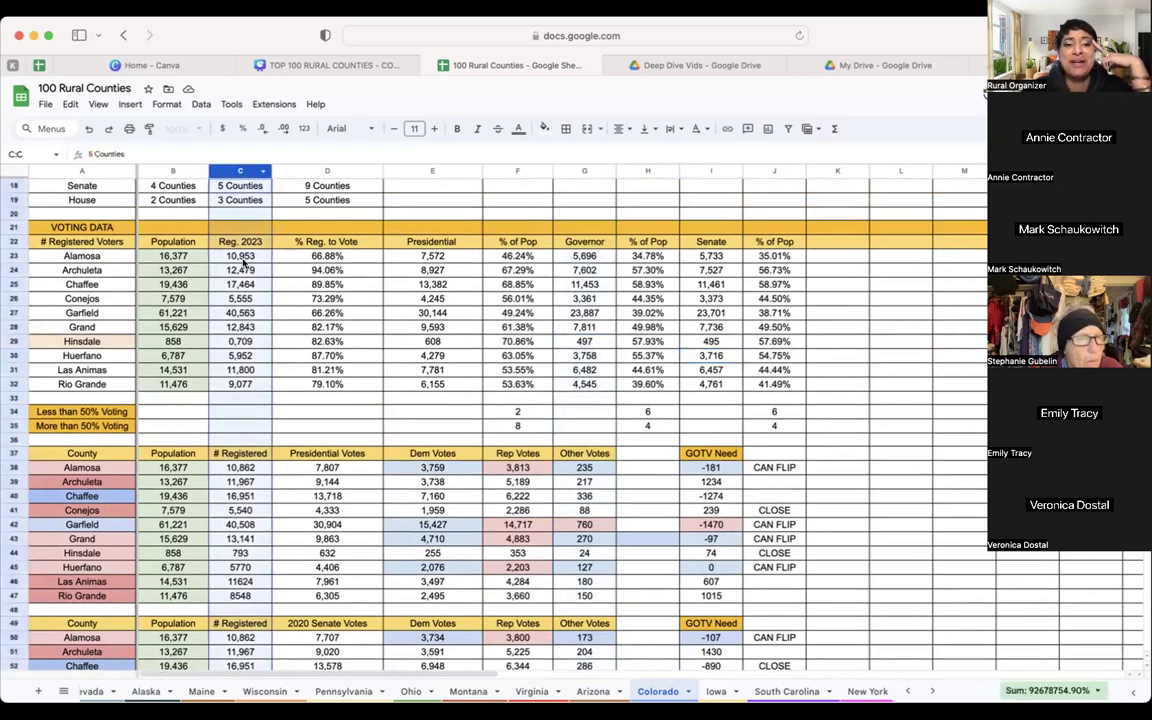
click(345, 168)
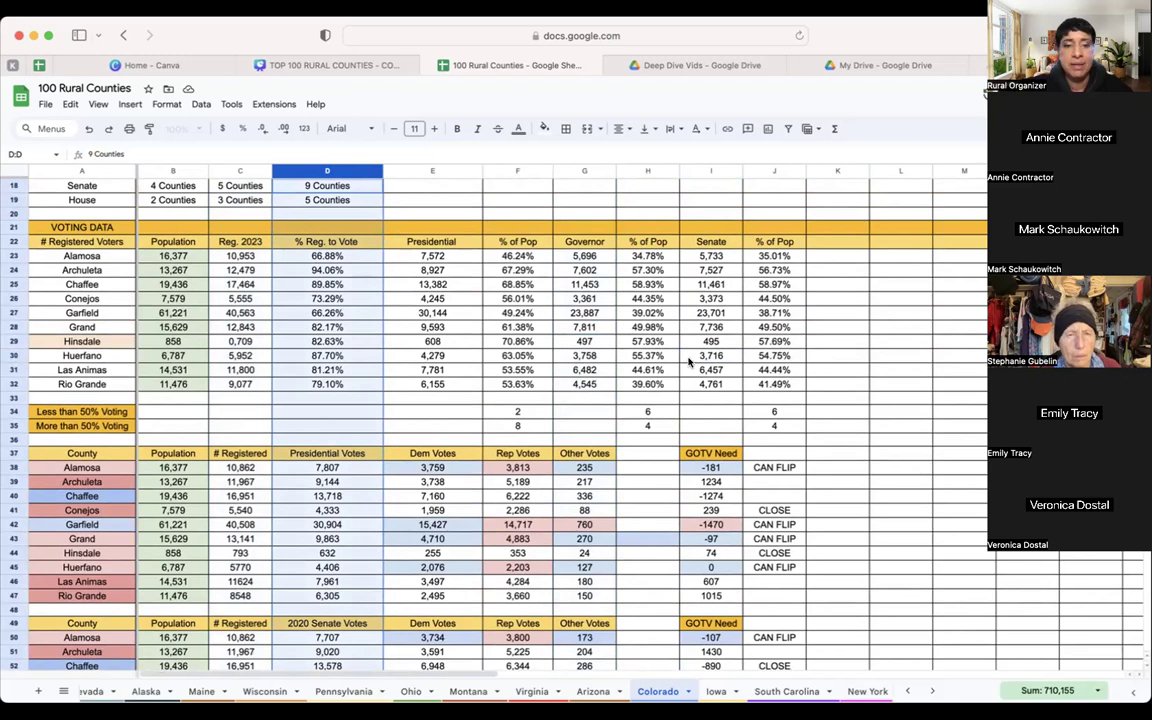
Compare the % Reg. to Vote values for Garfield, Archuleta and Alamosa with the presidential % of Pop column.
key(super+equal)
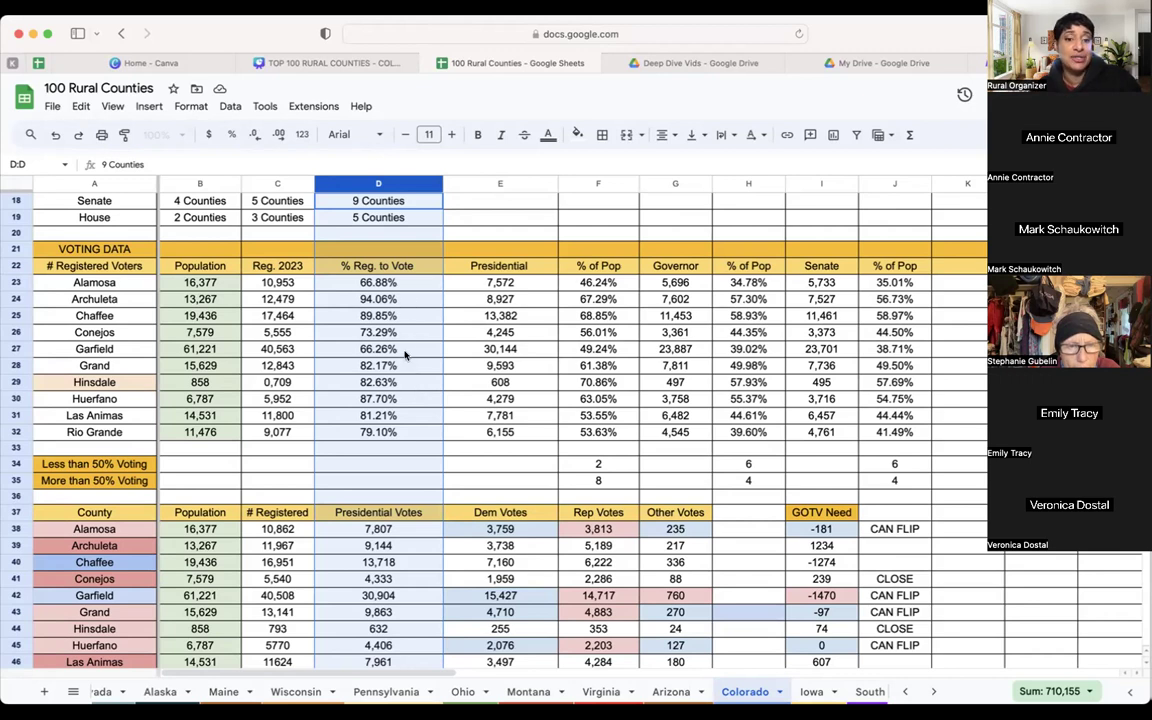
click(405, 351)
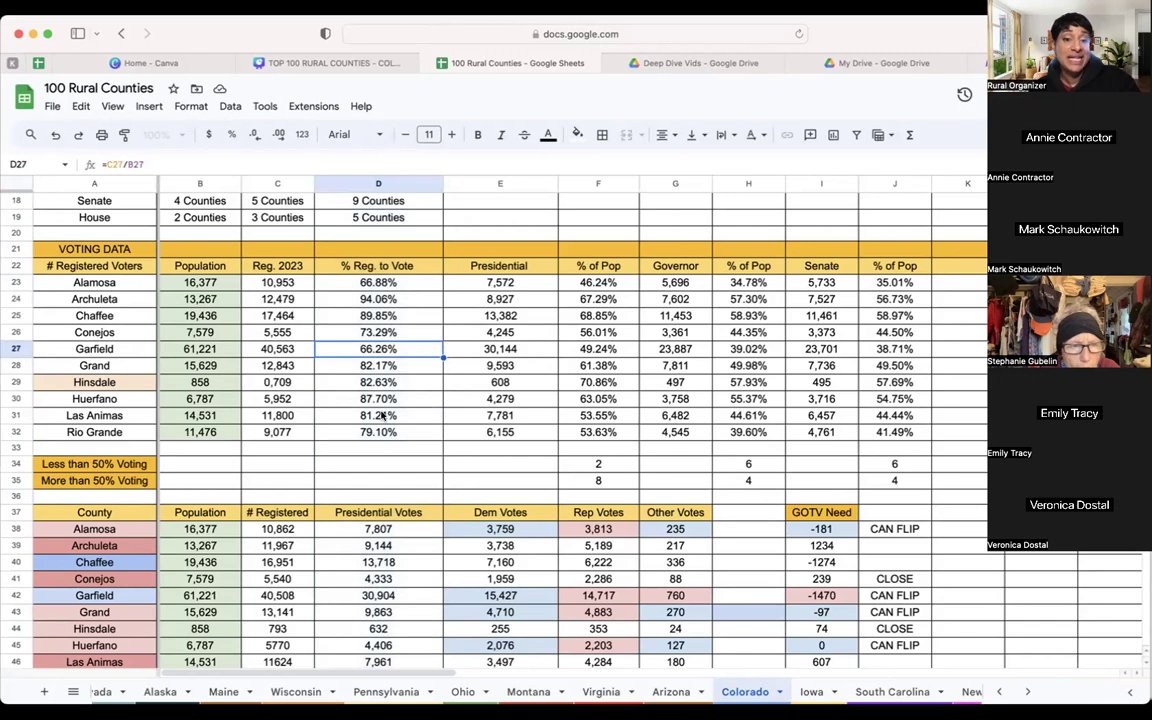
click(403, 300)
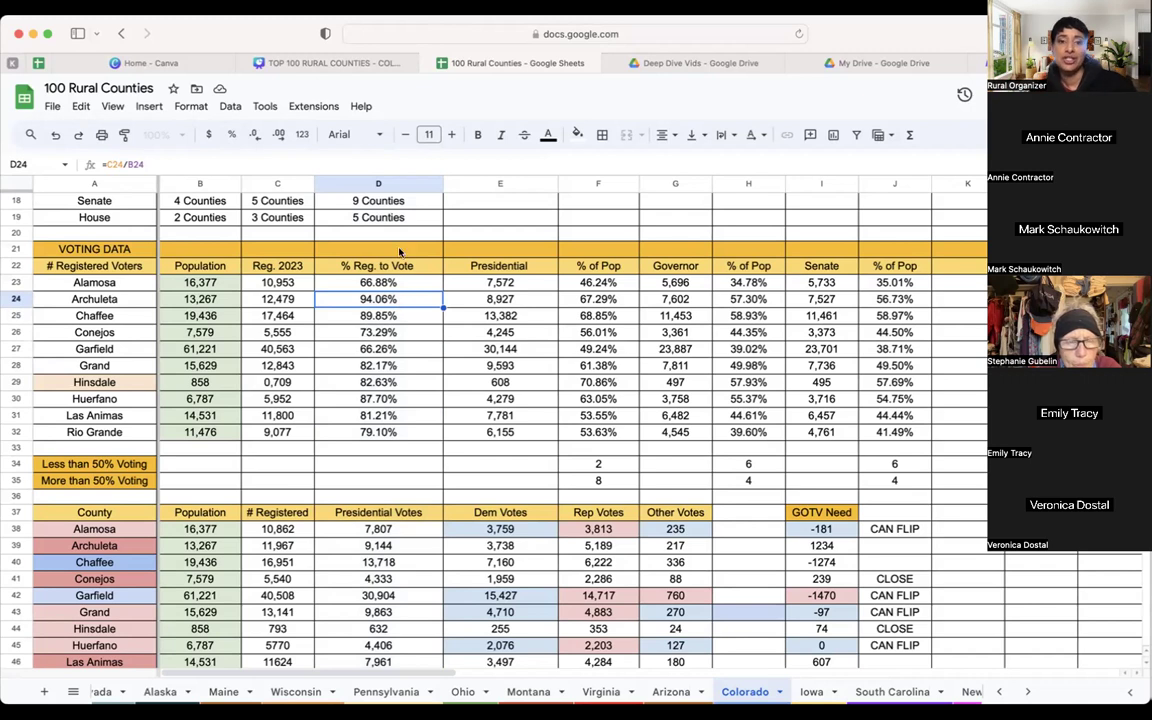
click(404, 181)
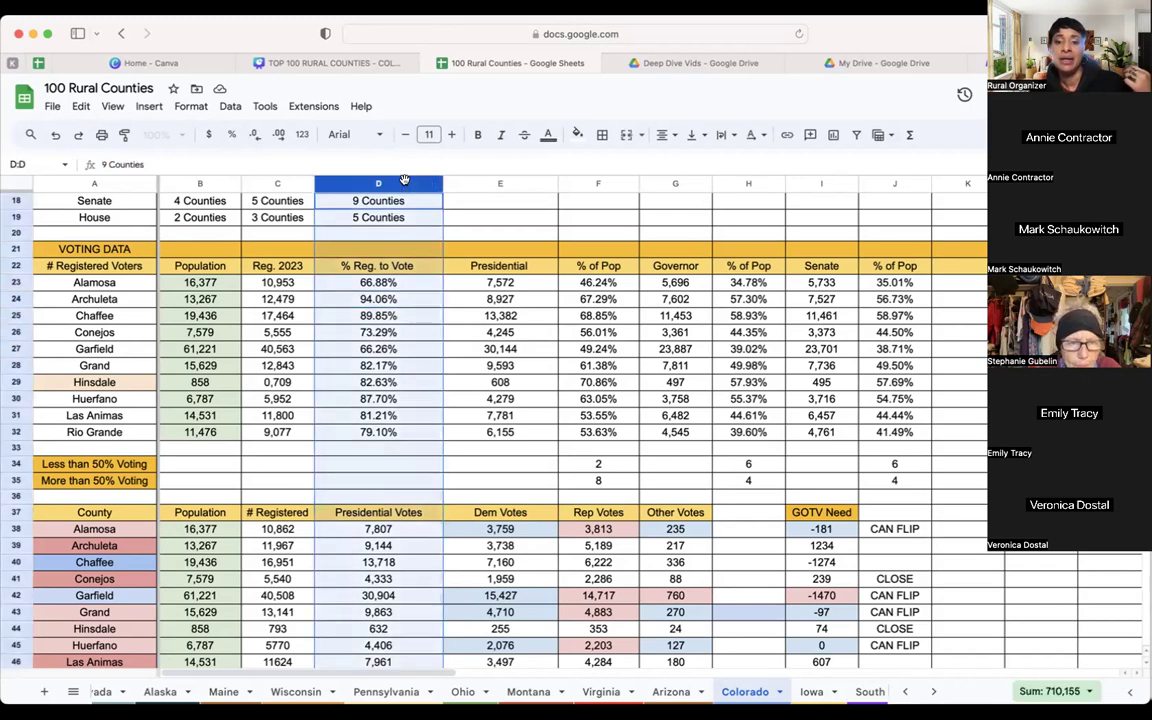
click(577, 181)
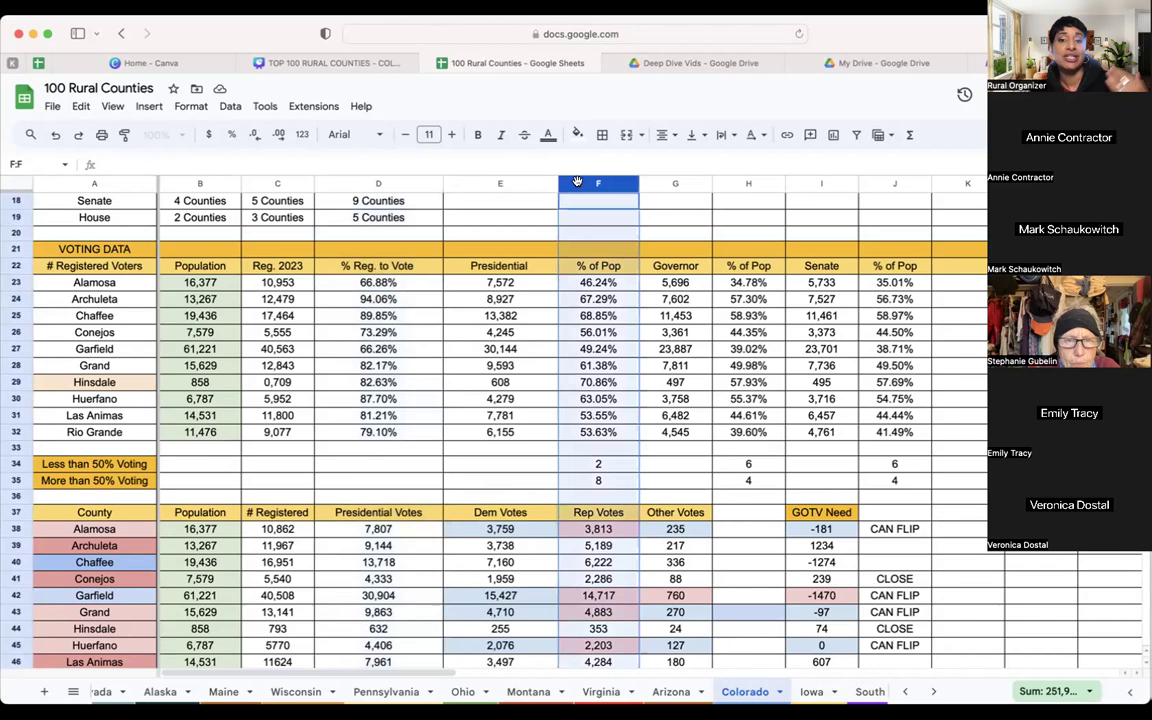
click(407, 287)
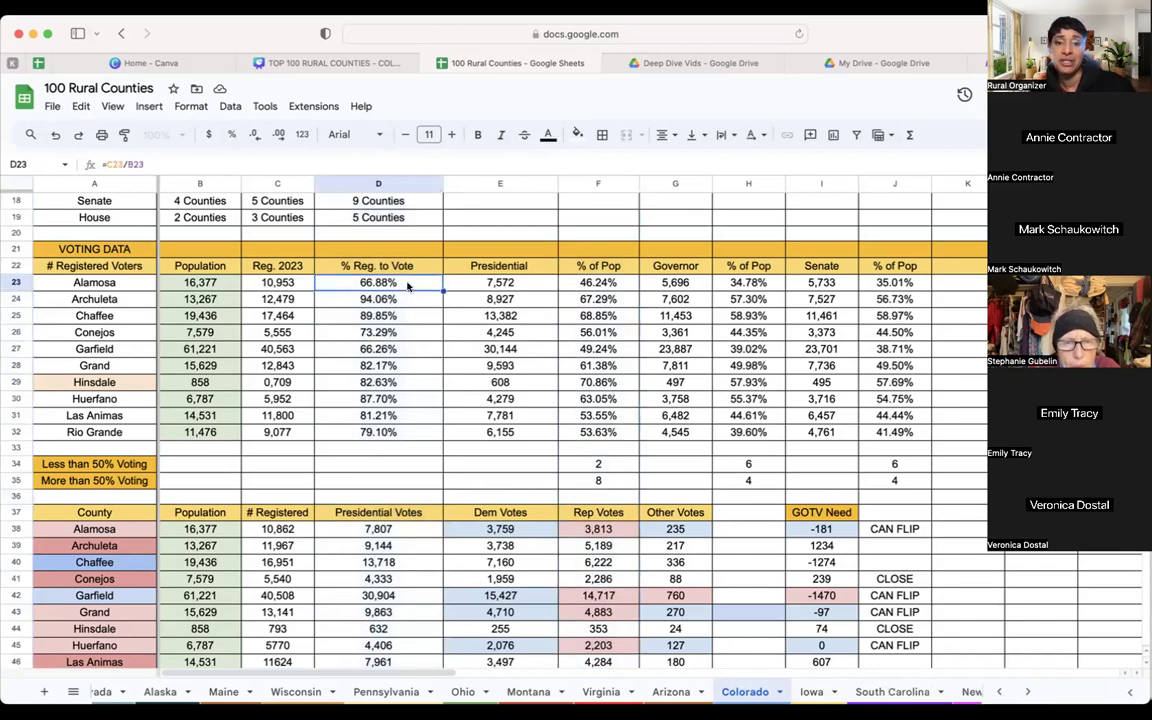
Highlight the presidential and governor % of Pop values for all ten counties, Alamosa through Rio Grande, in the Voting Data table.
click(586, 284)
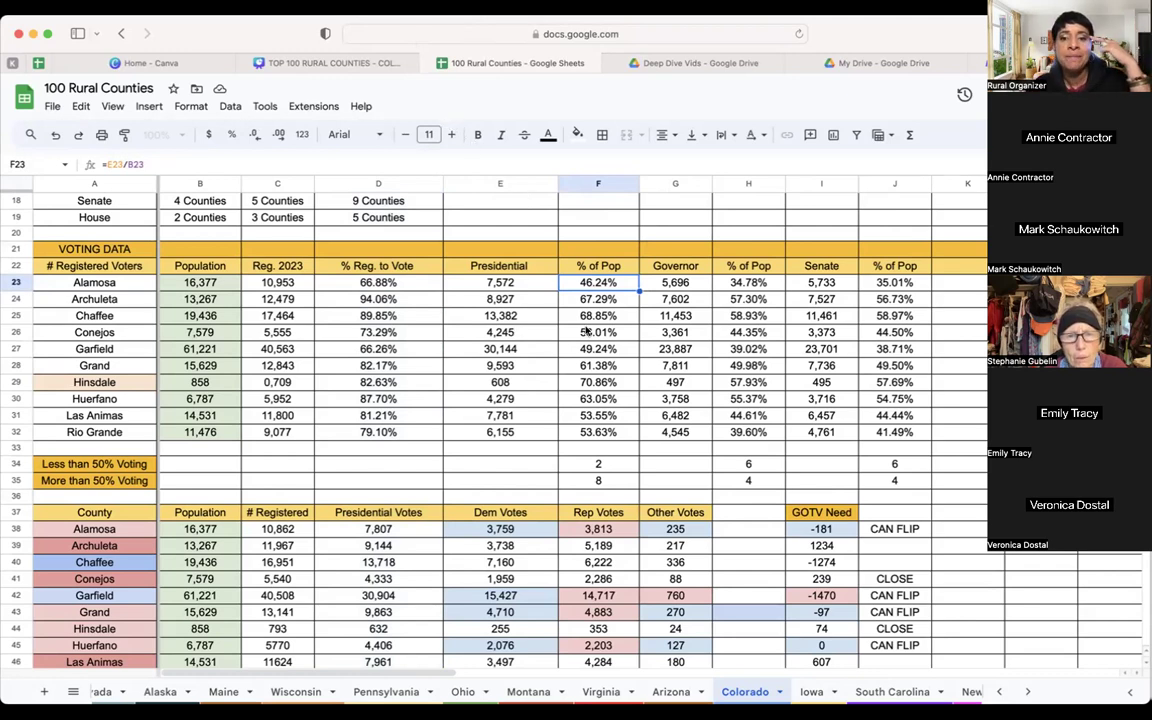
drag(613, 285, 608, 436)
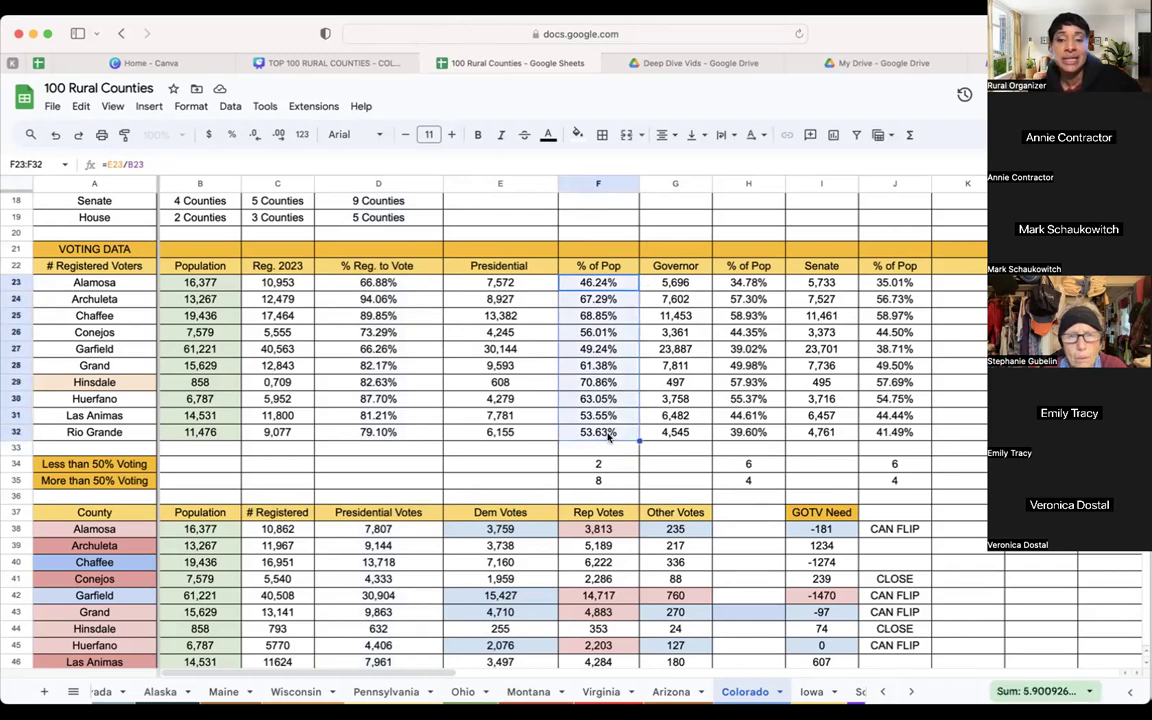
click(749, 283)
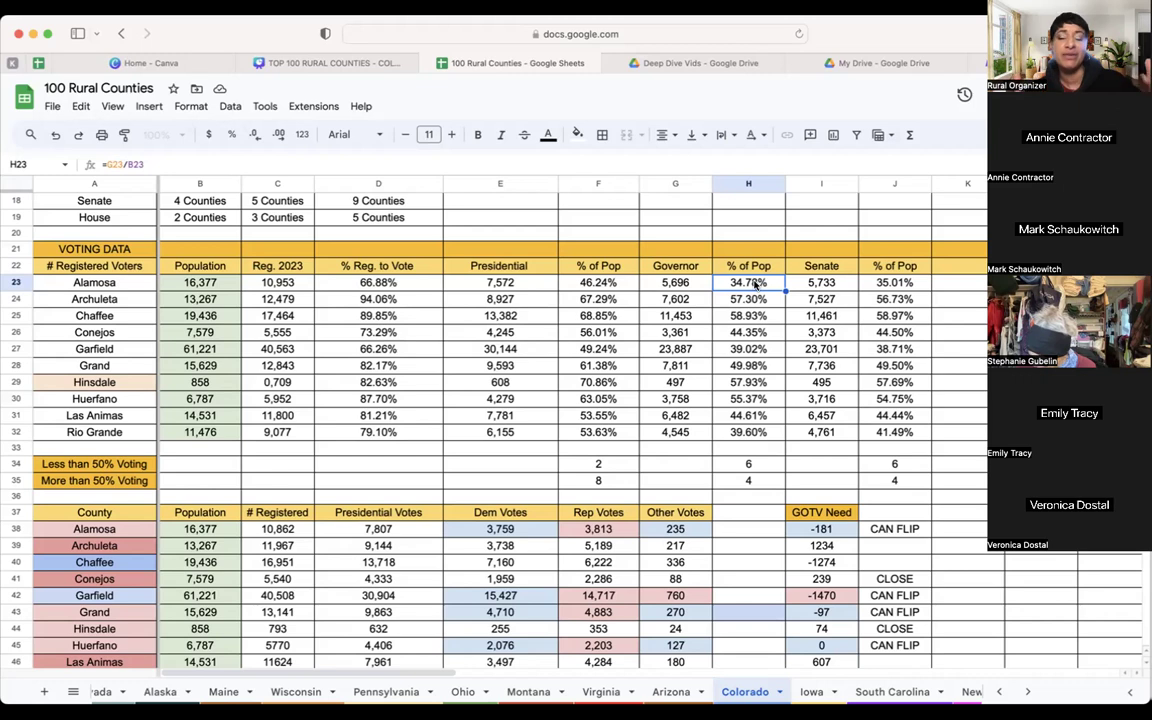
drag(755, 285, 762, 430)
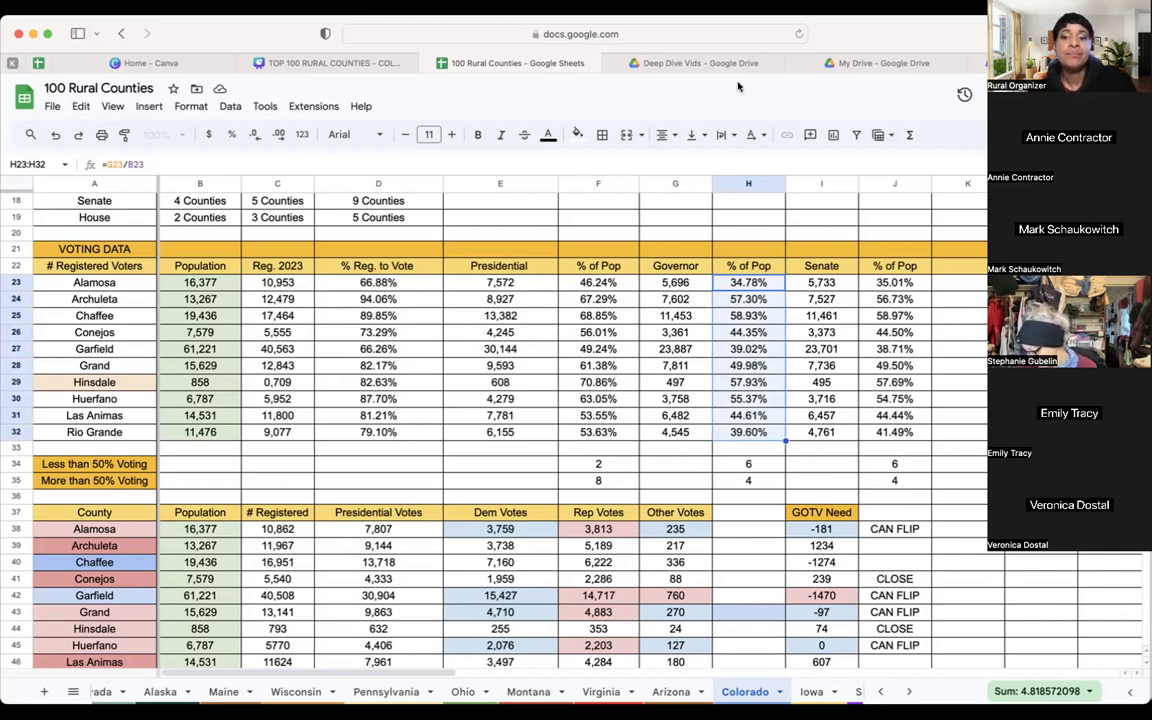
Examine Alamosa's Dem, Rep and Other Votes in the presidential table, along with its GOTV Need formula and the whole Other Votes column.
scroll(708, 333, down, 3)
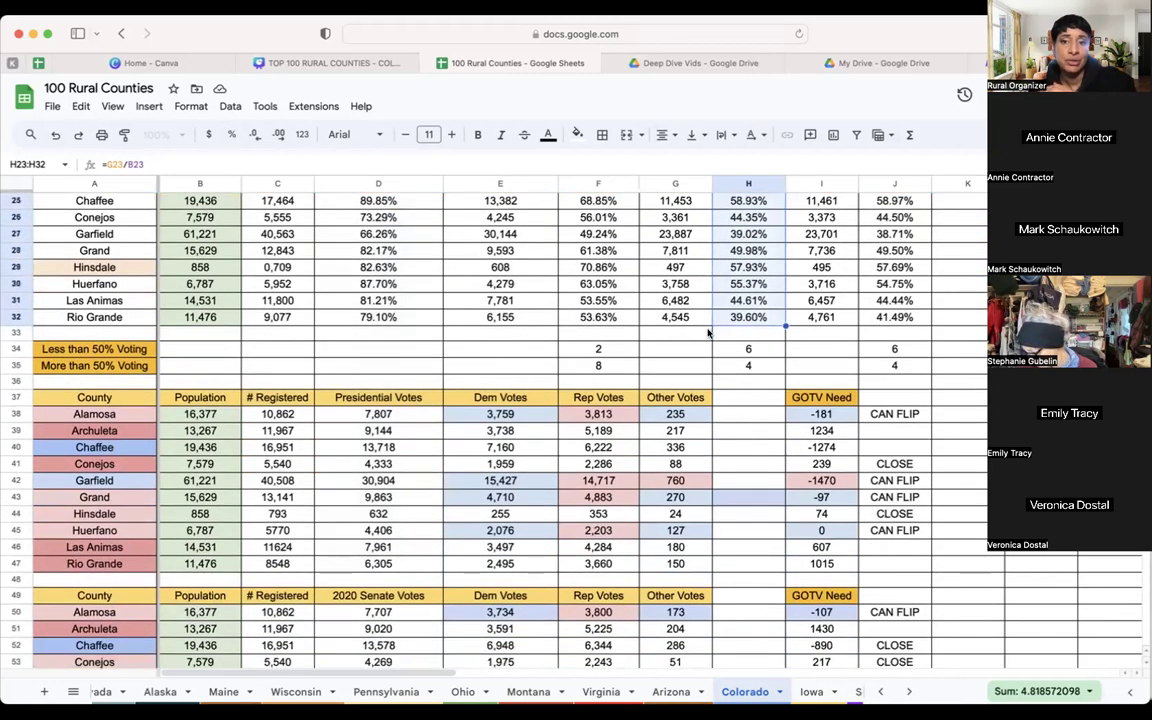
click(676, 184)
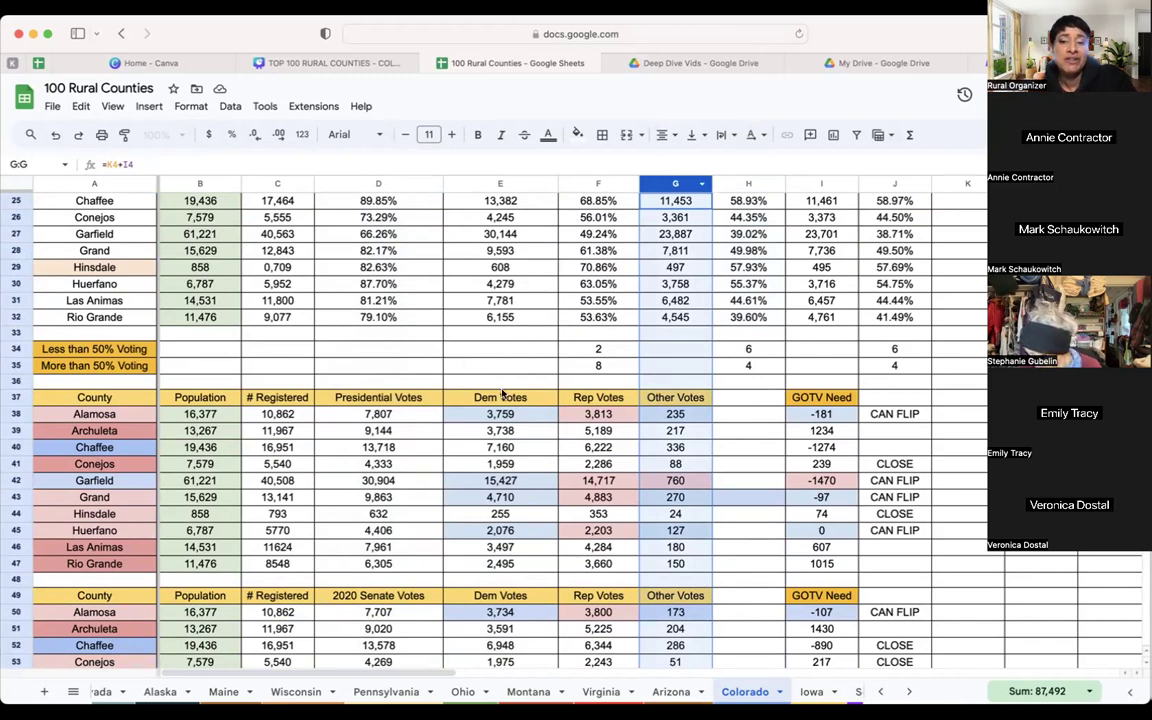
drag(505, 420, 580, 418)
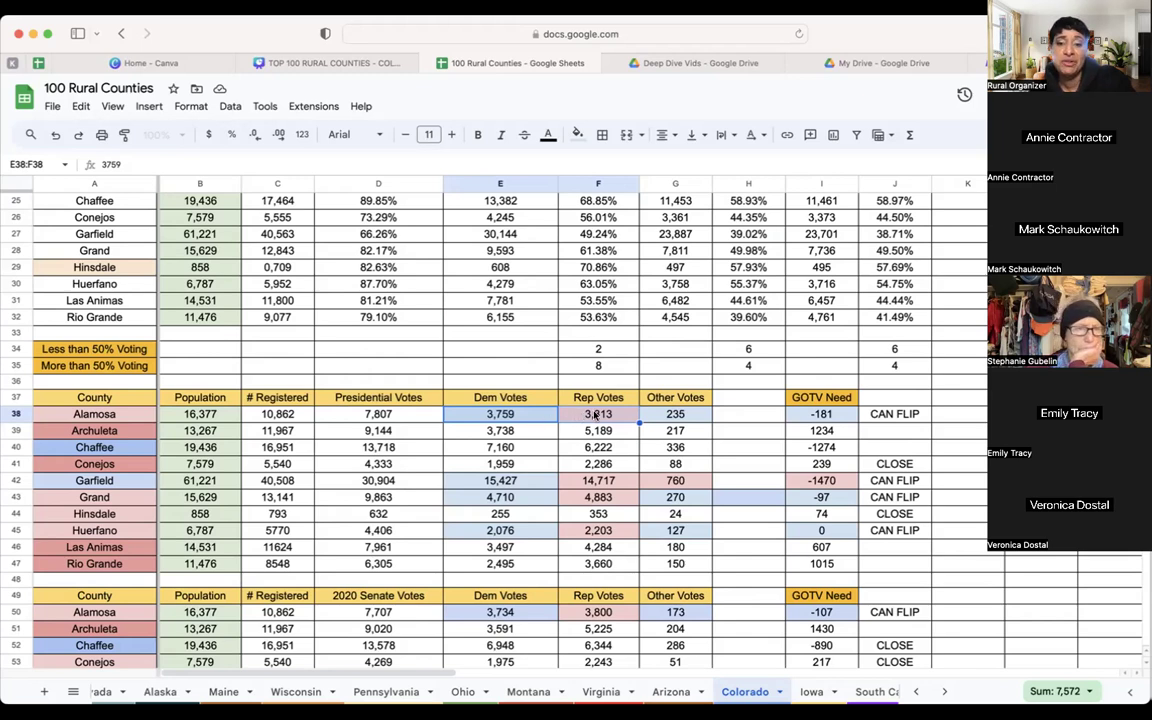
click(677, 414)
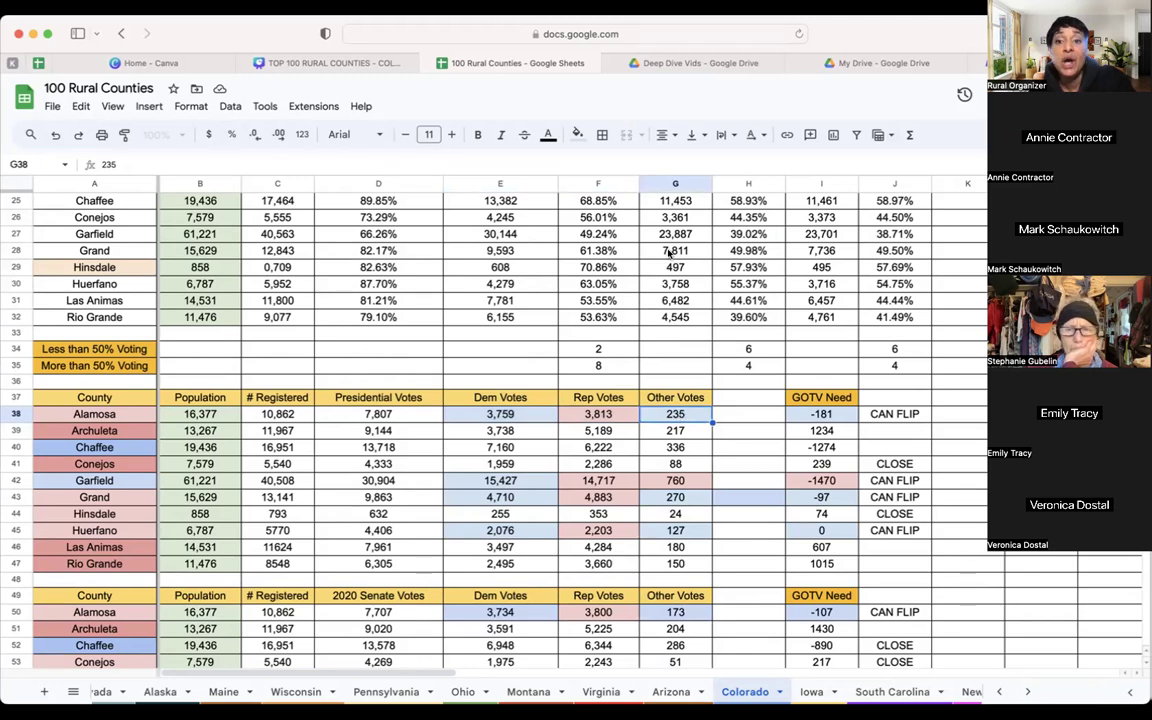
click(676, 183)
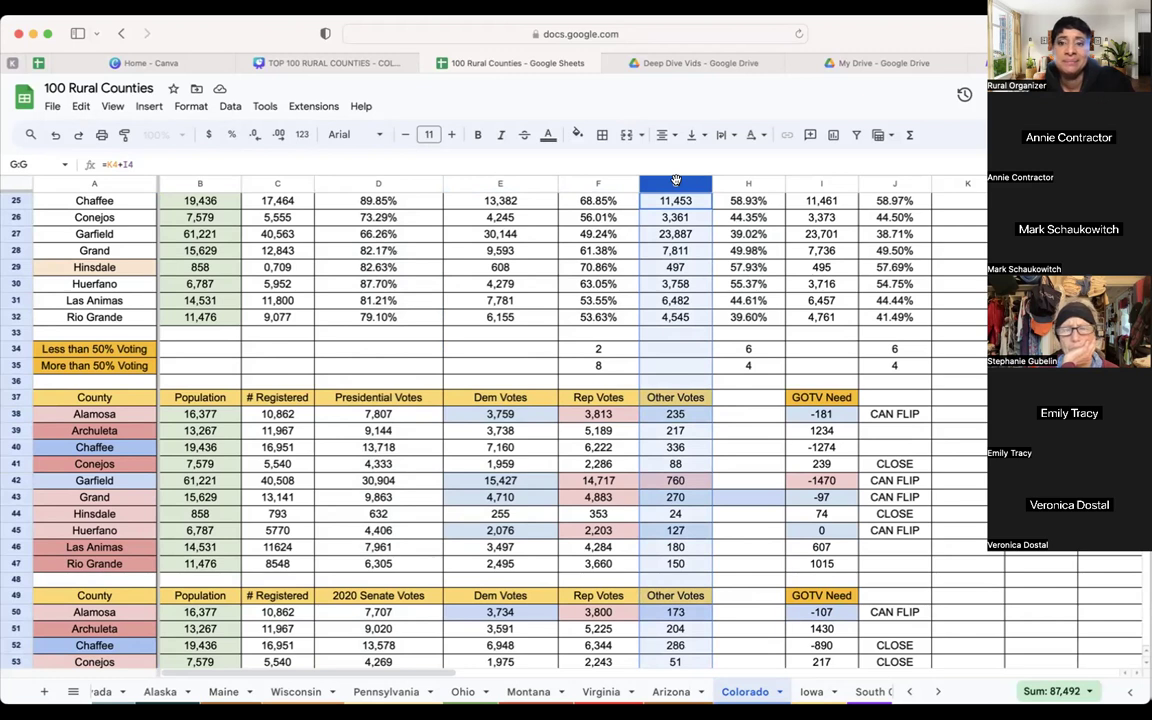
click(685, 416)
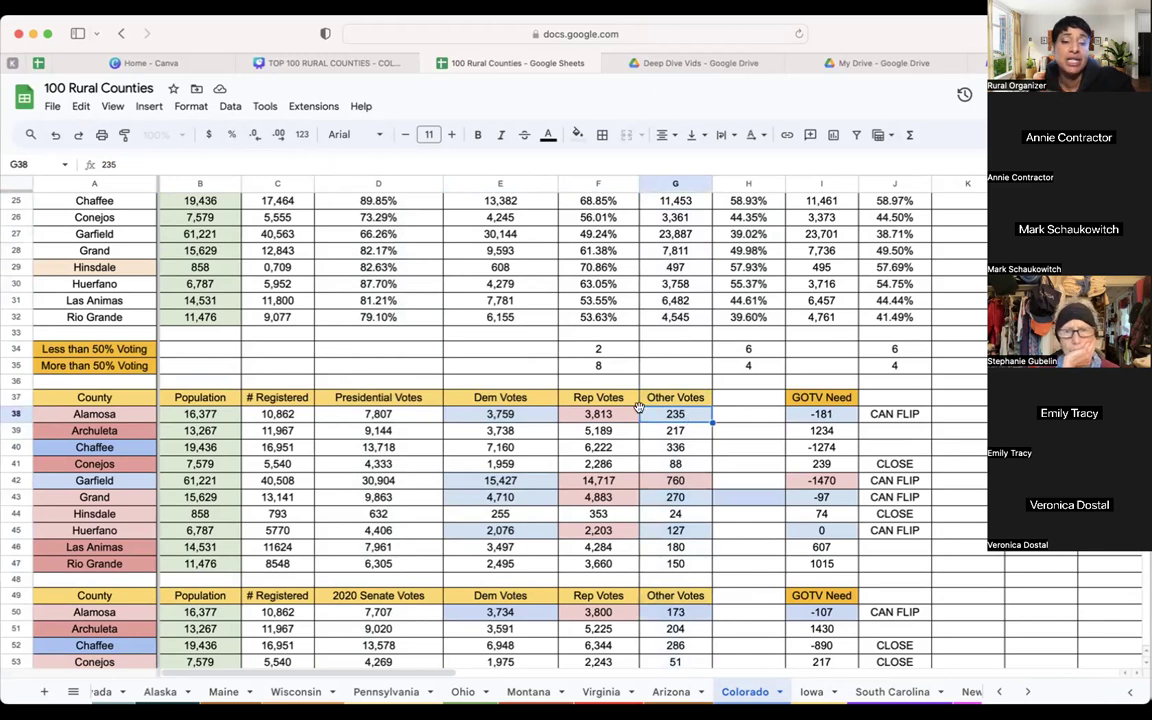
click(819, 414)
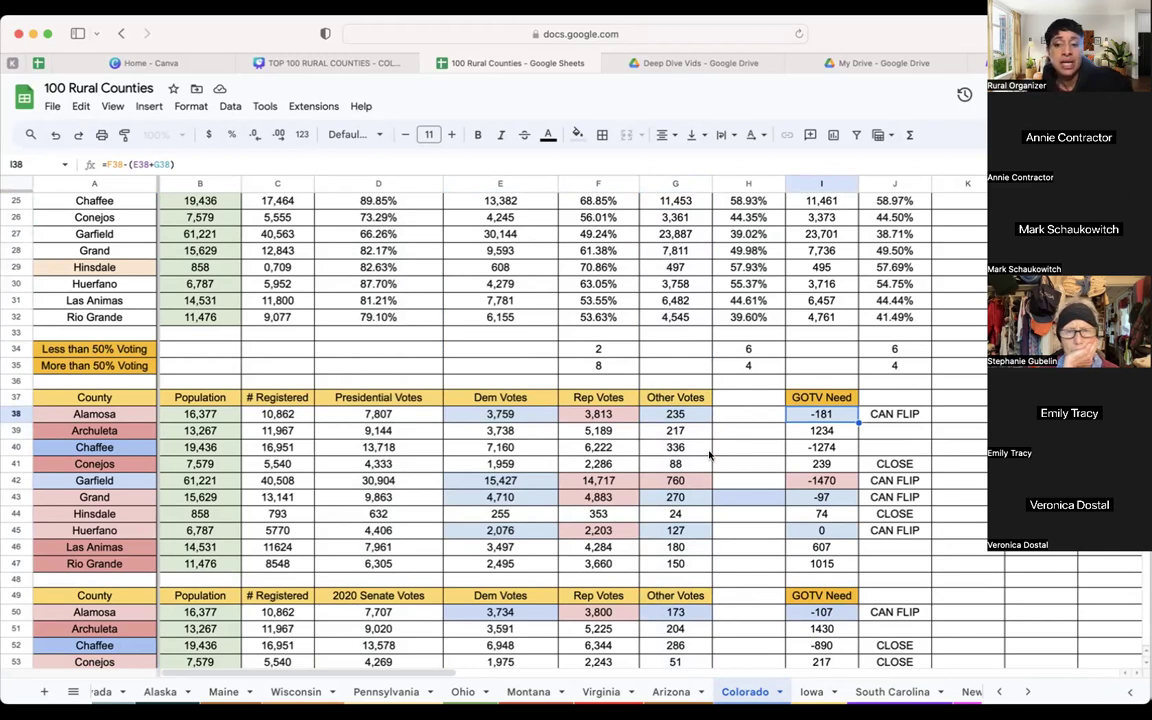
Check the presidential Other Votes for Grand, Hinsdale and Huerfano, and highlight the Huerfano row.
click(692, 503)
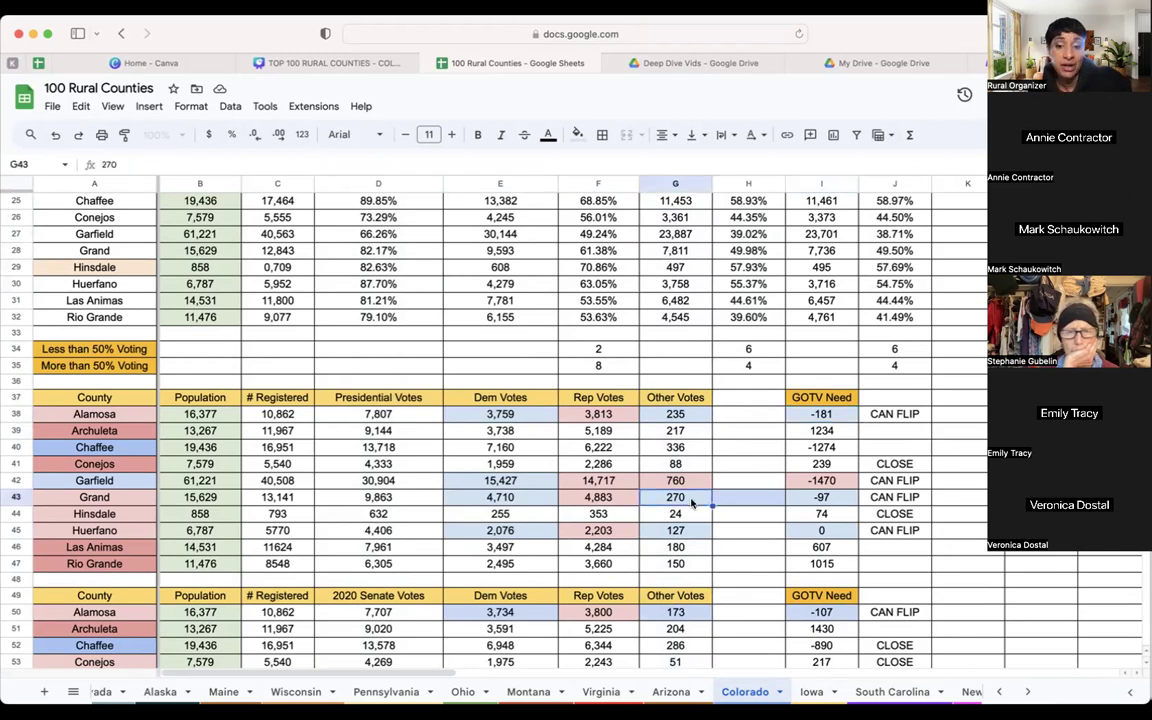
click(693, 515)
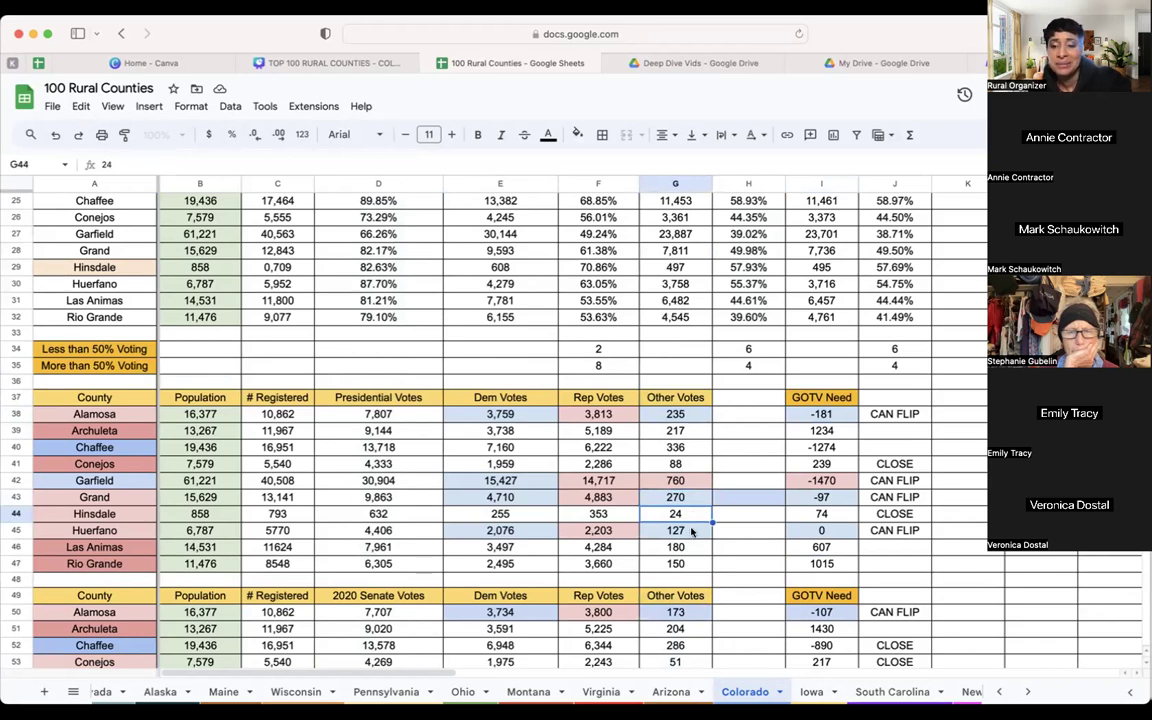
click(692, 532)
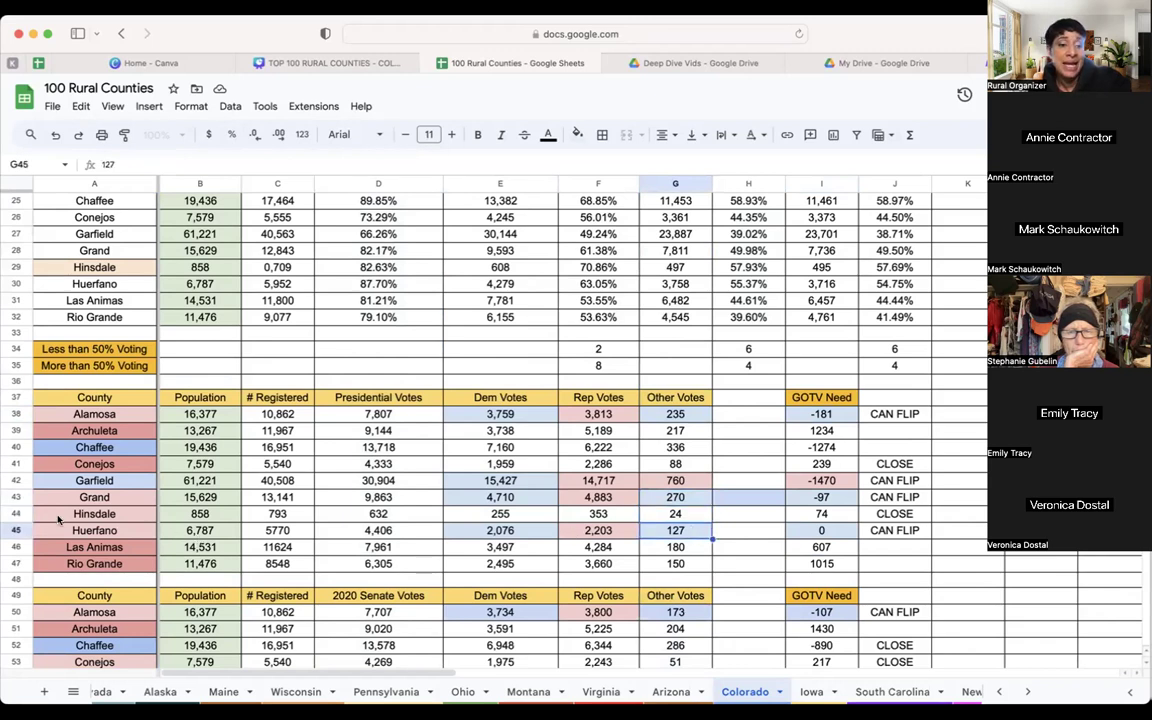
click(16, 529)
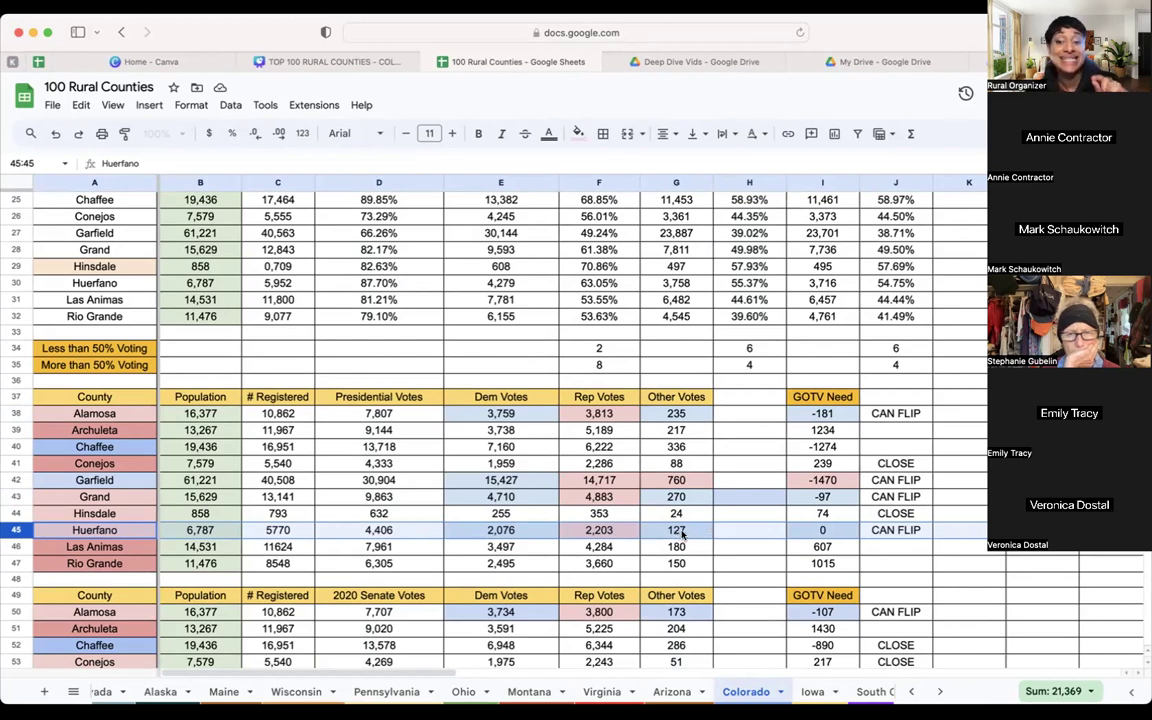
click(680, 531)
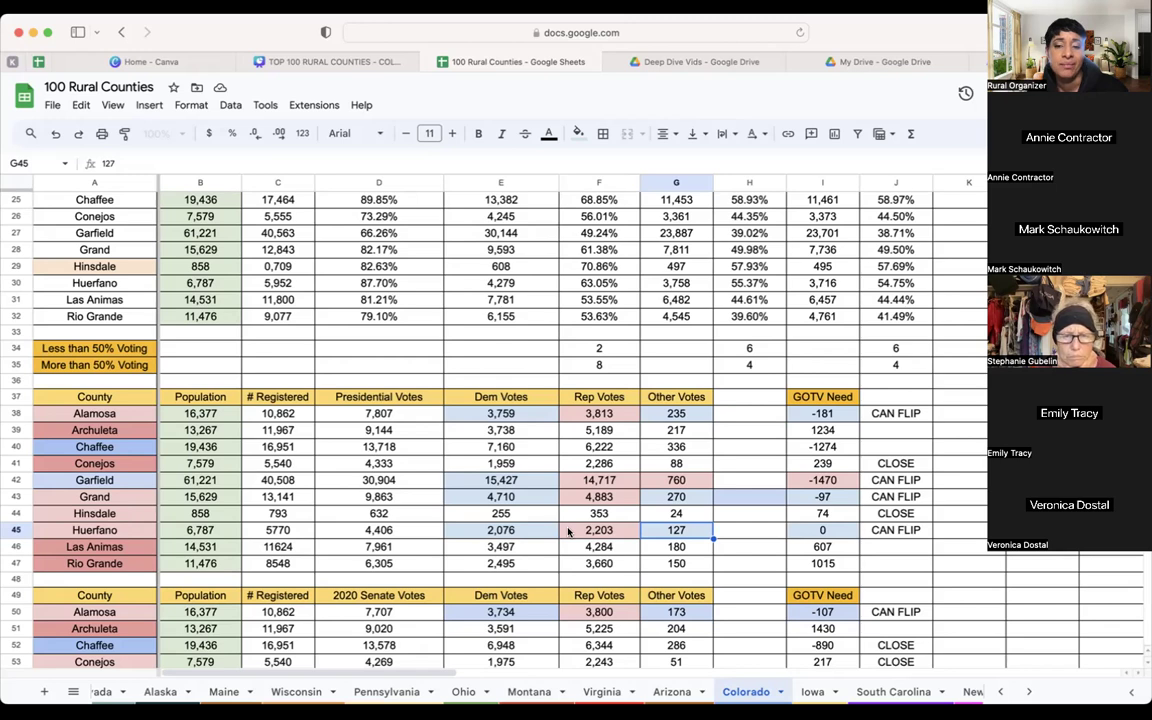
Highlight the Other Votes column and review it across the presidential, 2020 Senate and 2022 election tables.
click(665, 182)
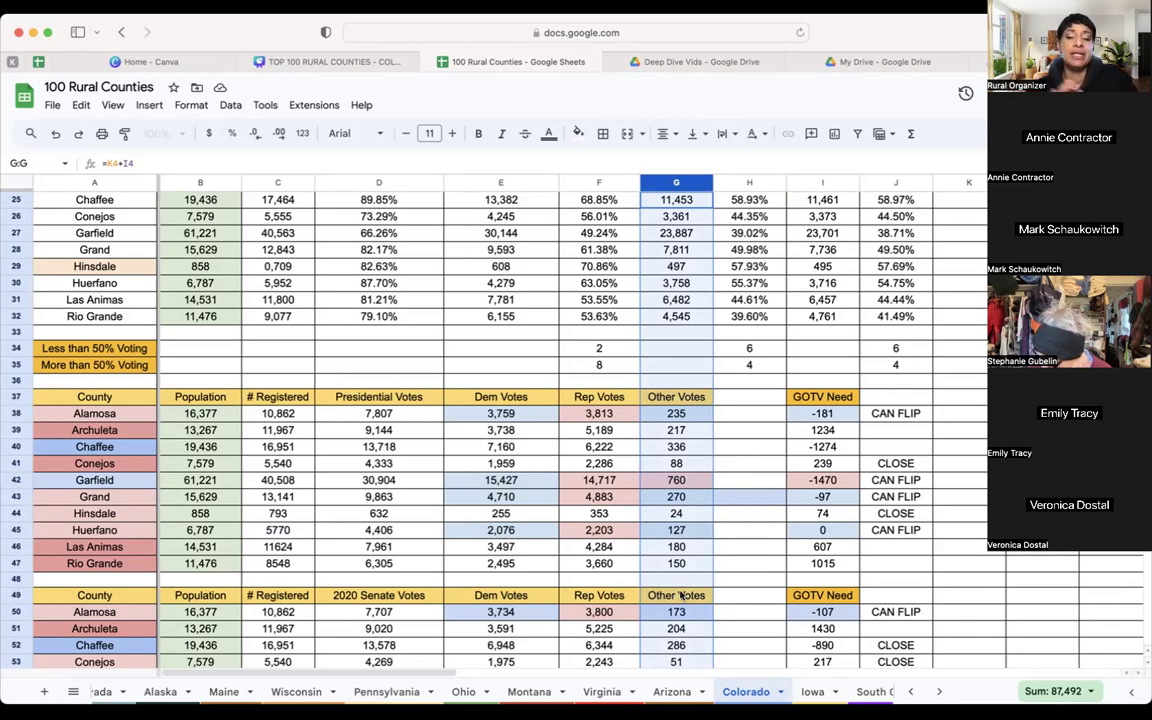
scroll(680, 595, down, 6)
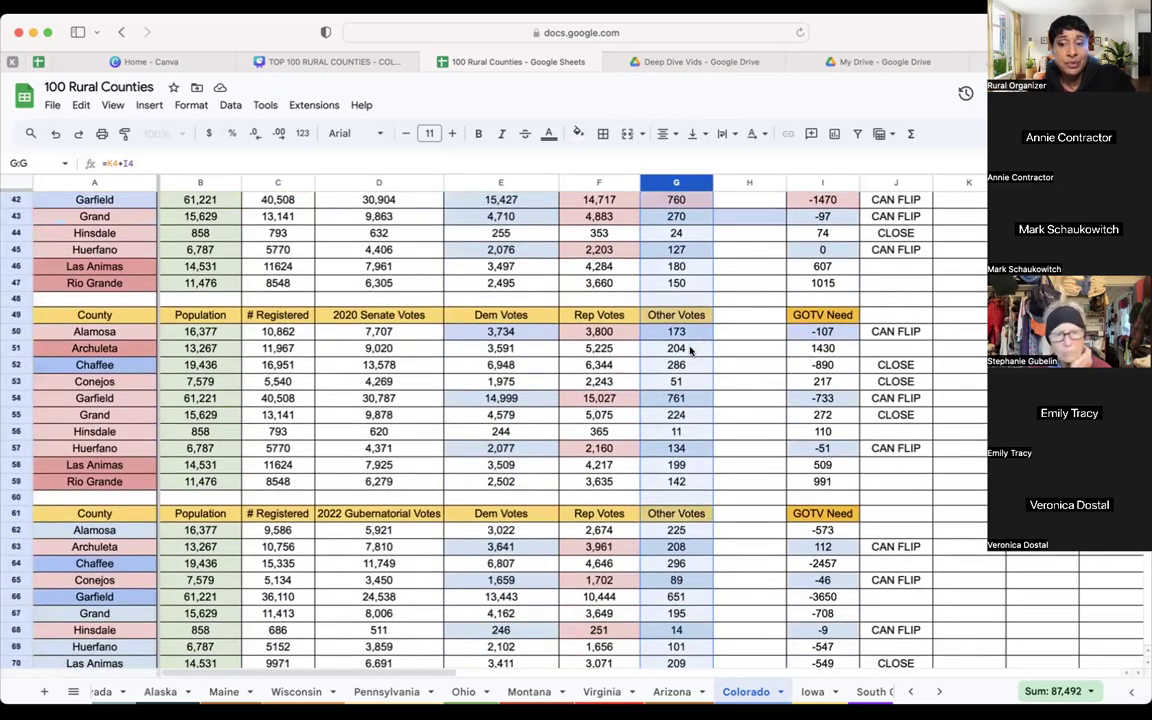
scroll(840, 390, up, 3)
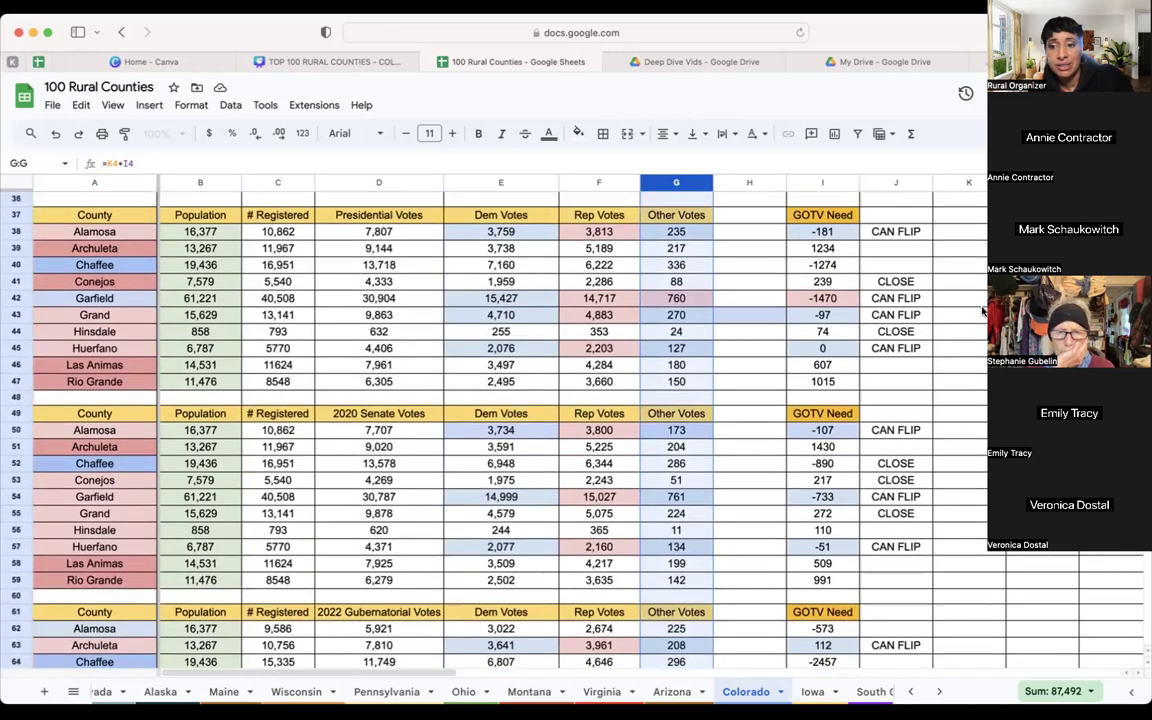
scroll(983, 311, down, 5)
scroll(983, 311, down, 5)
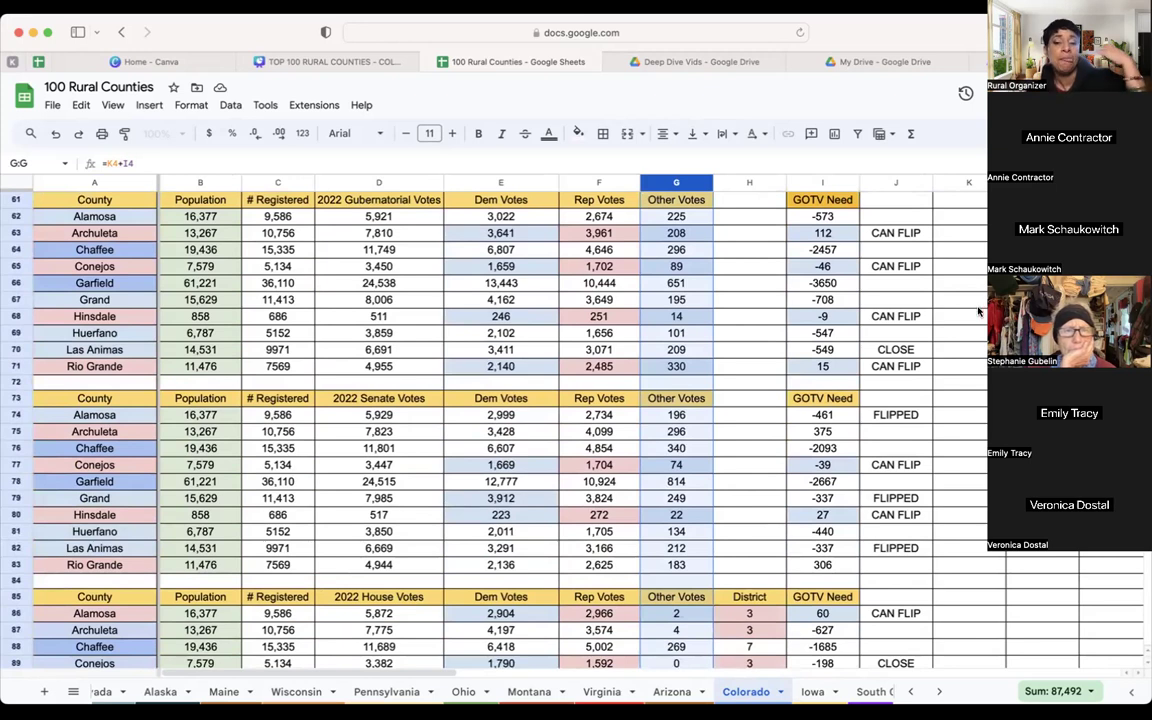
Highlight Alamosa's row in the 2022 Senate, presidential and 2022 House tables to compare its results.
click(15, 415)
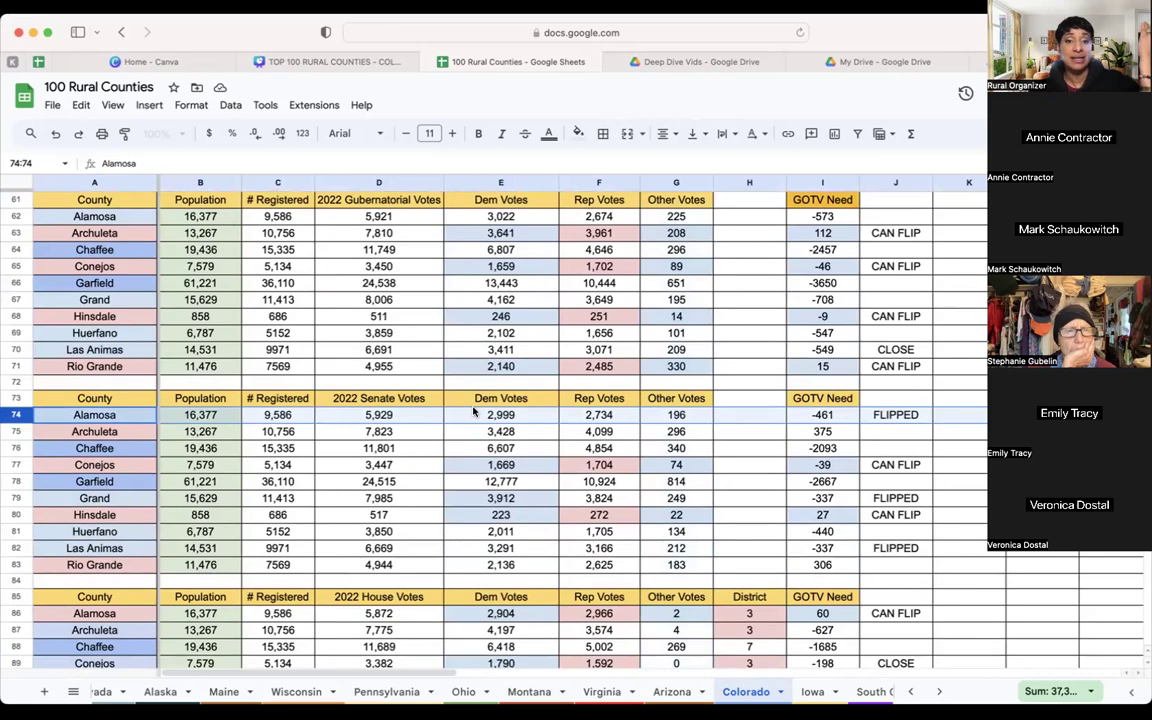
scroll(468, 408, up, 8)
scroll(474, 414, up, 10)
scroll(432, 427, down, 5)
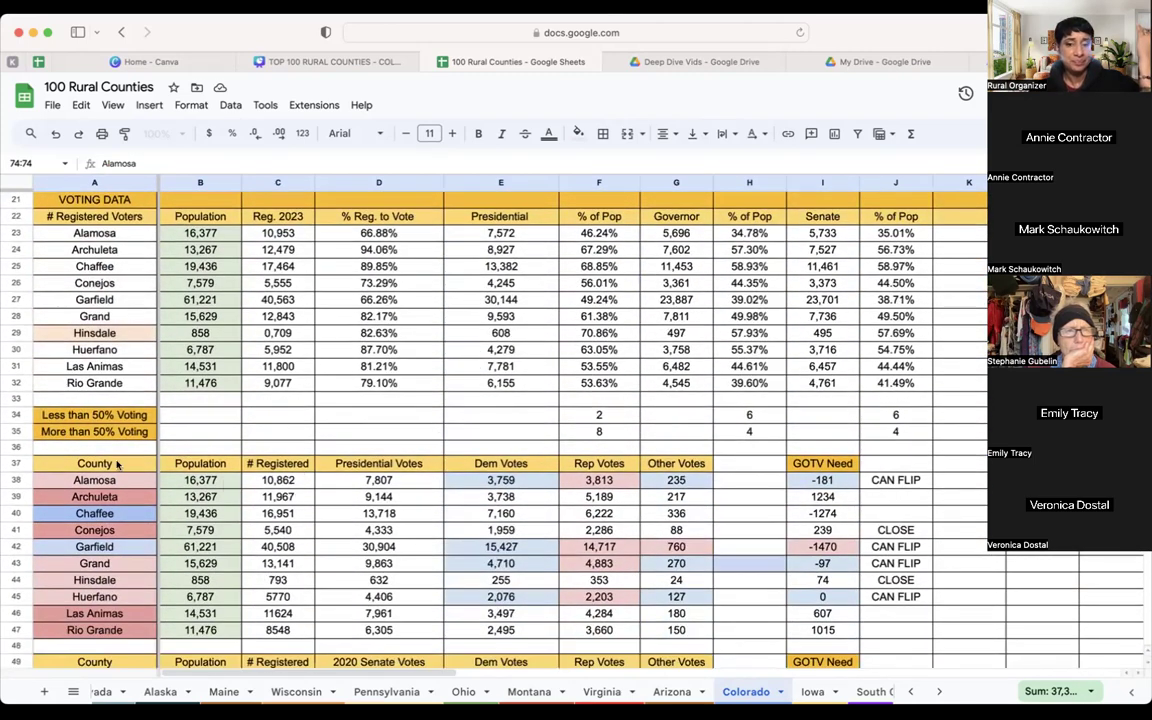
click(15, 480)
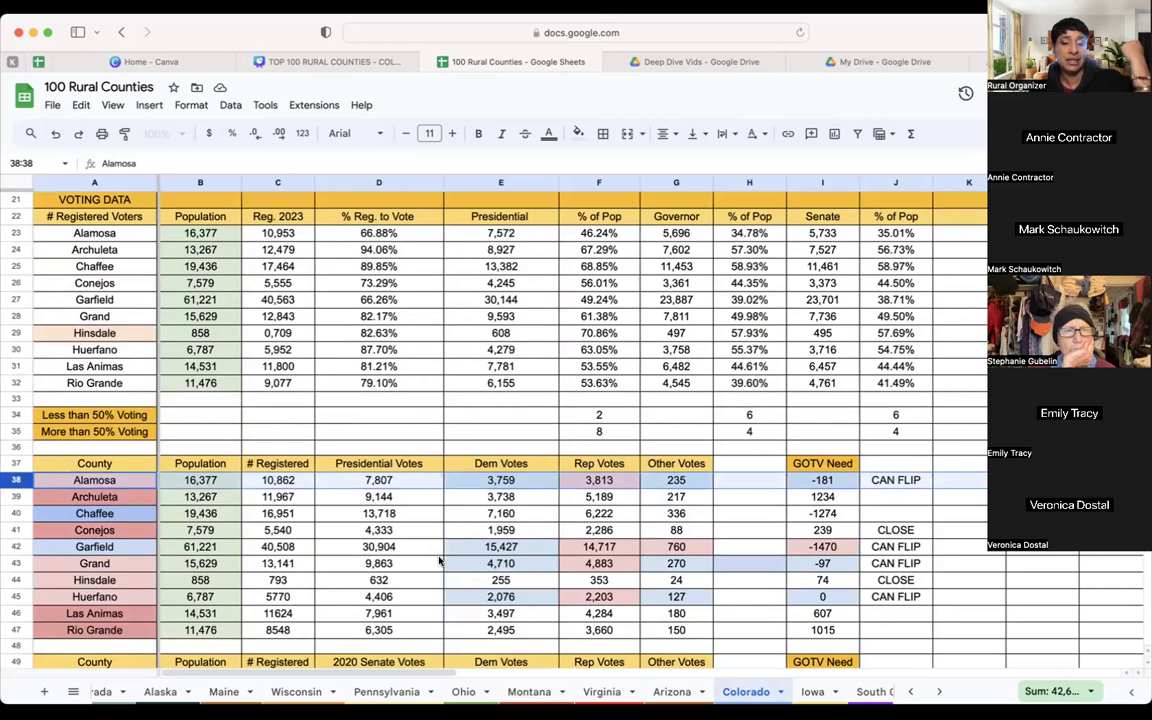
scroll(439, 561, down, 12)
scroll(439, 561, down, 4)
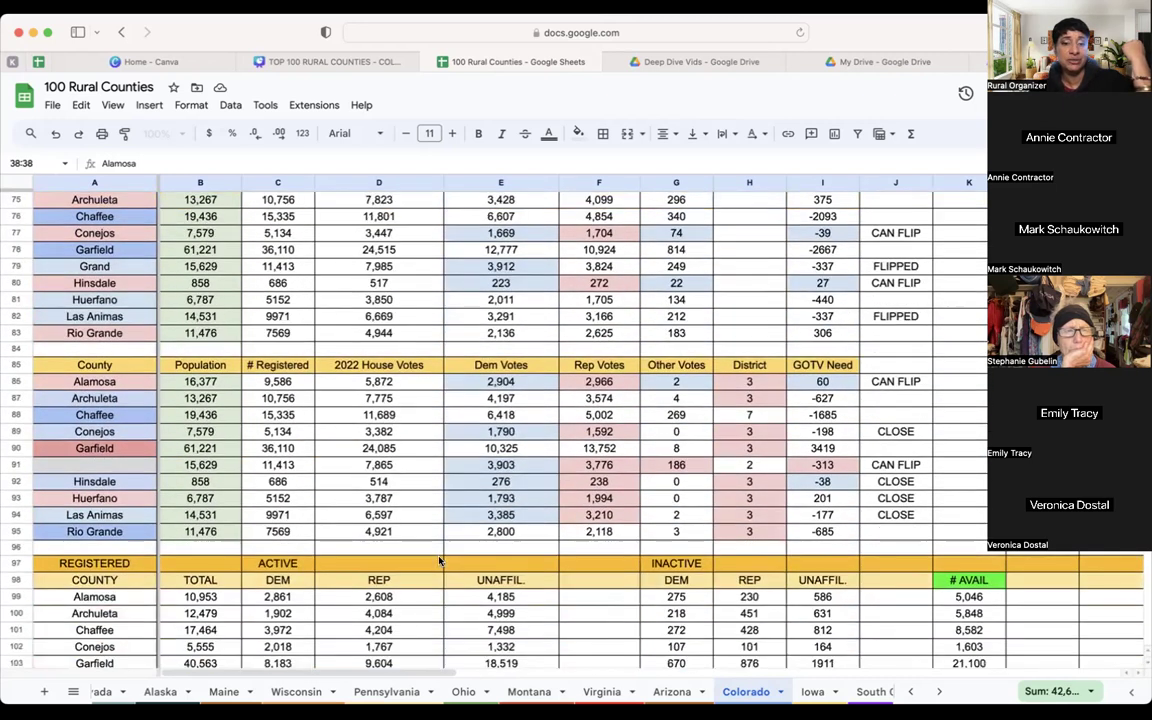
click(14, 366)
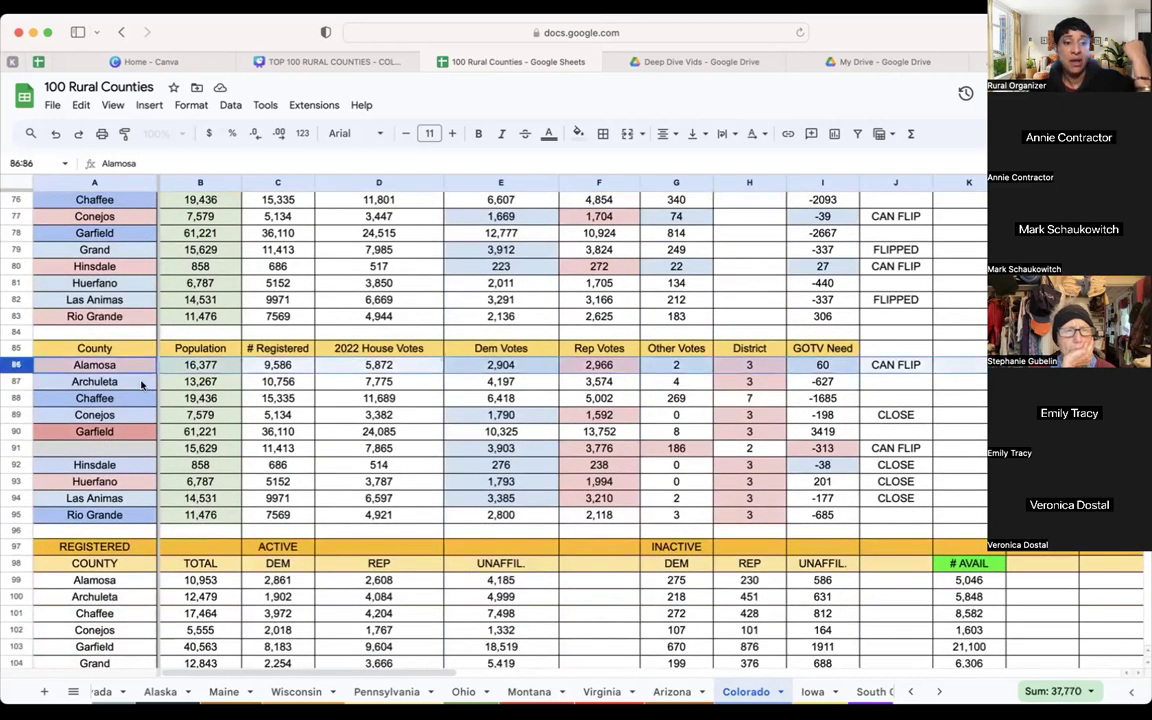
Highlight the Alamosa, Archuleta and Conejos rows together in both the 2022 Senate and 2022 House tables to compare them.
scroll(250, 432, up, 2)
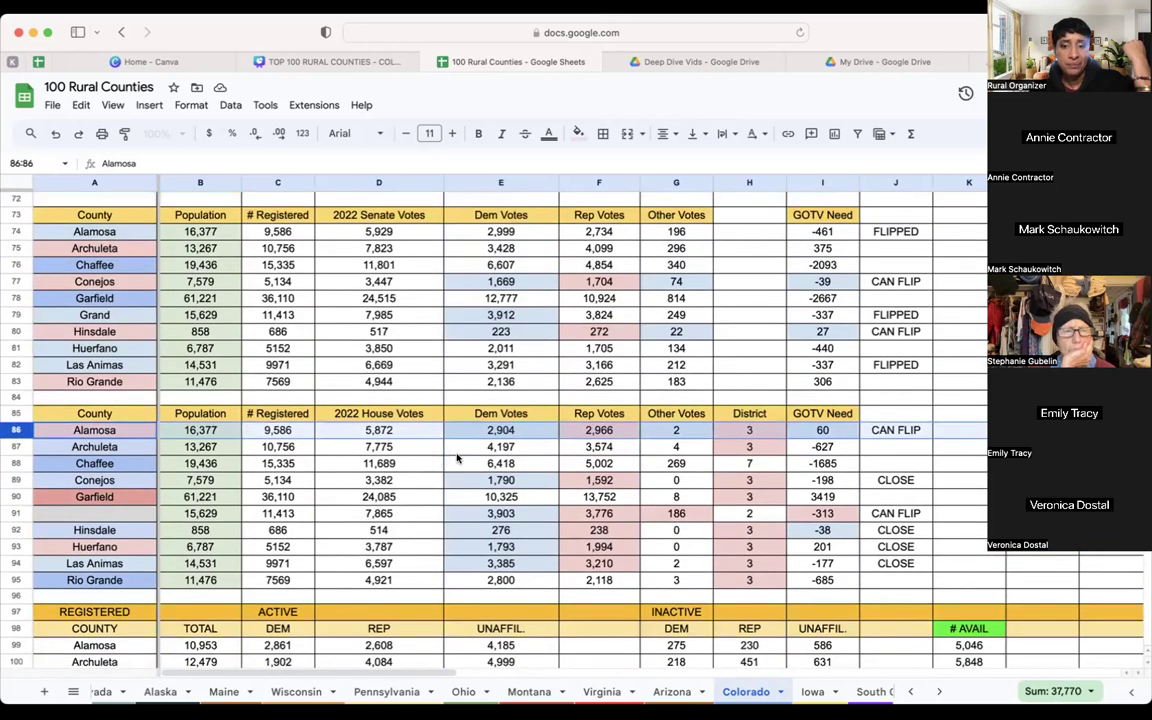
scroll(414, 414, up, 2)
scroll(405, 390, down, 1)
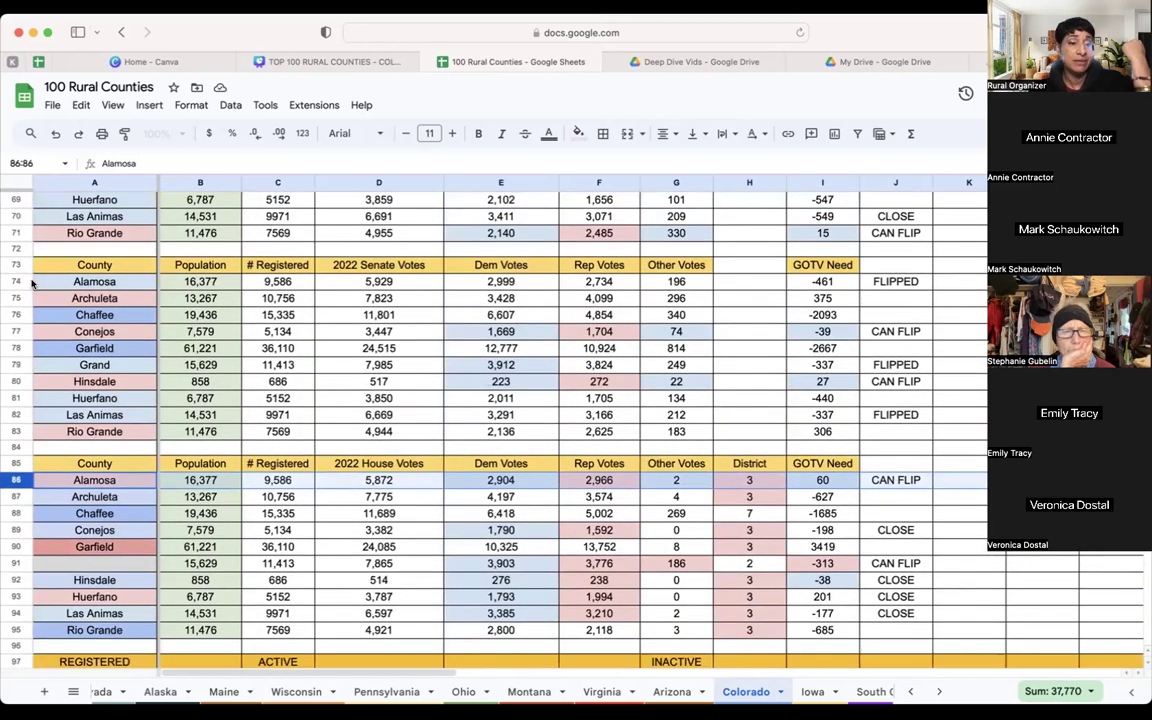
scroll(328, 342, up, 2)
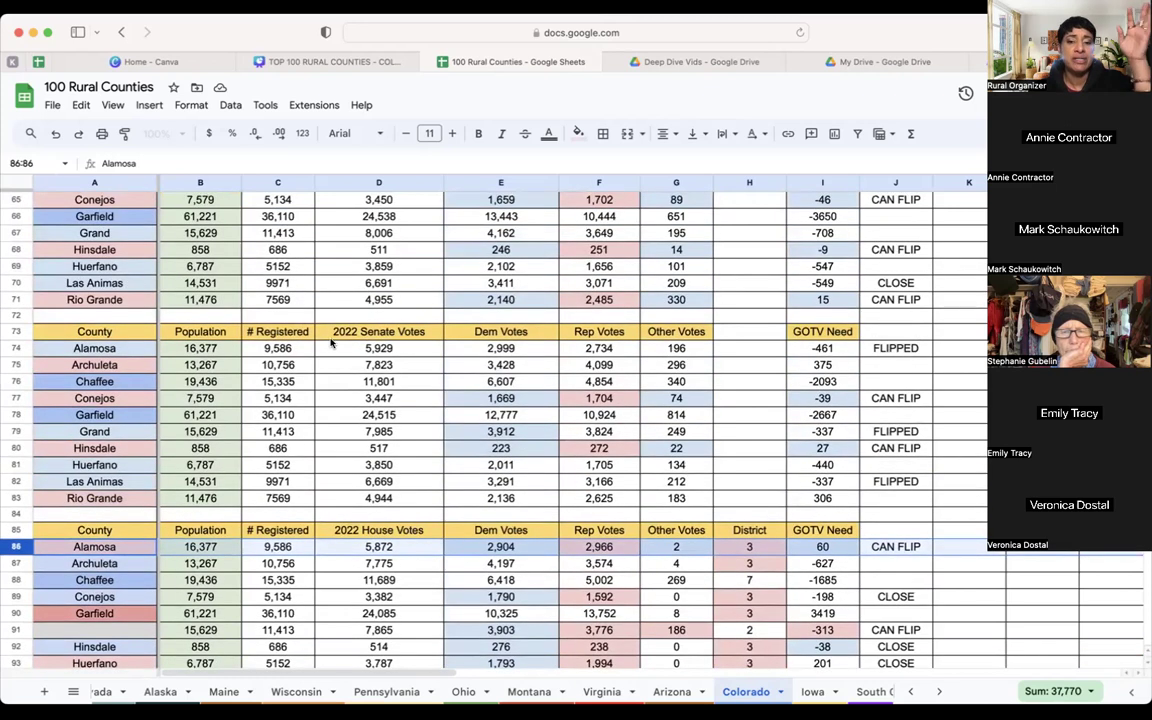
click(14, 347)
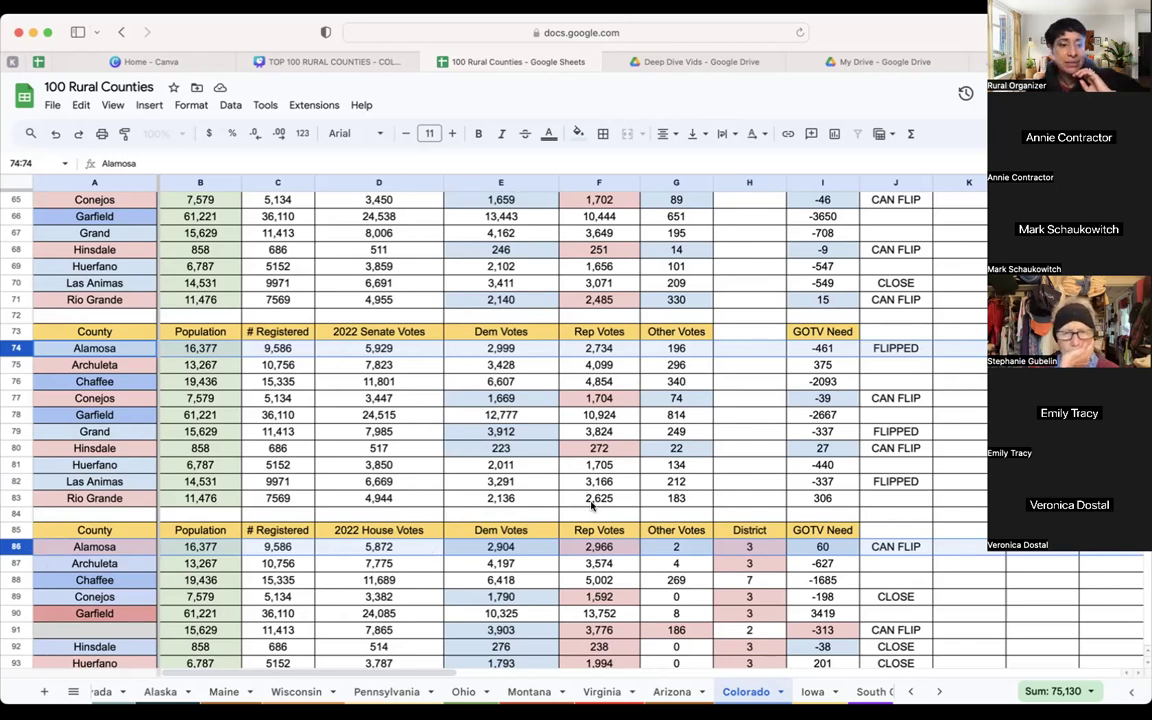
super+click(16, 563)
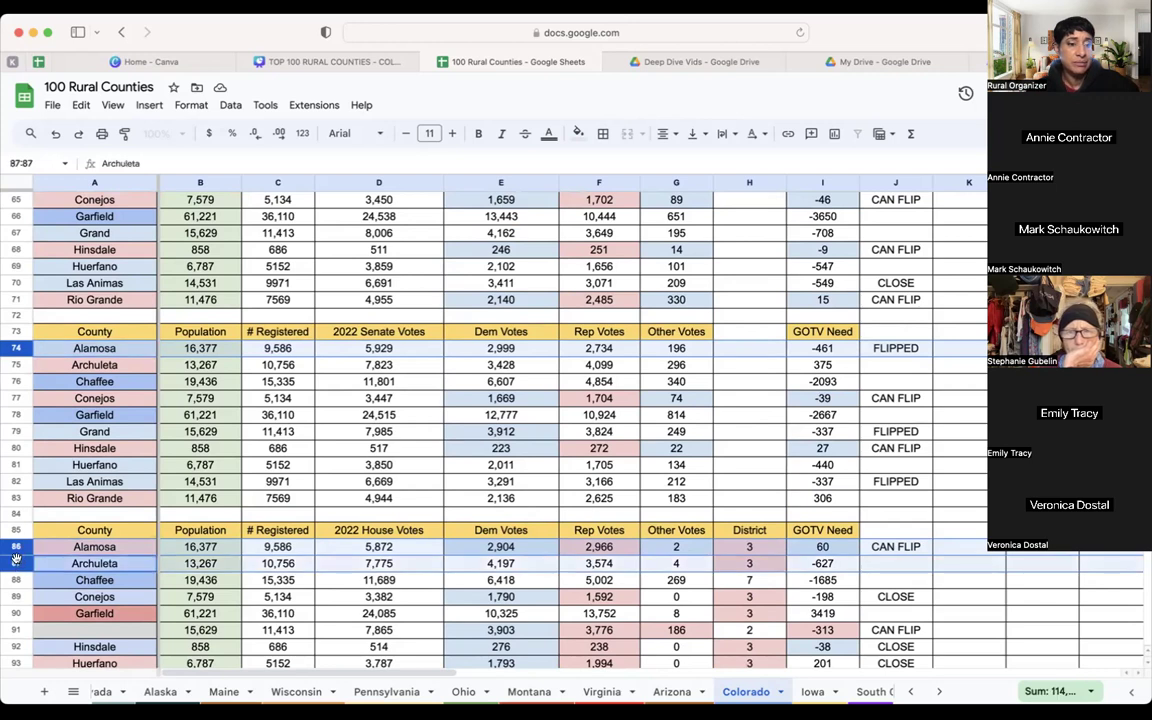
super+click(16, 365)
super+click(16, 596)
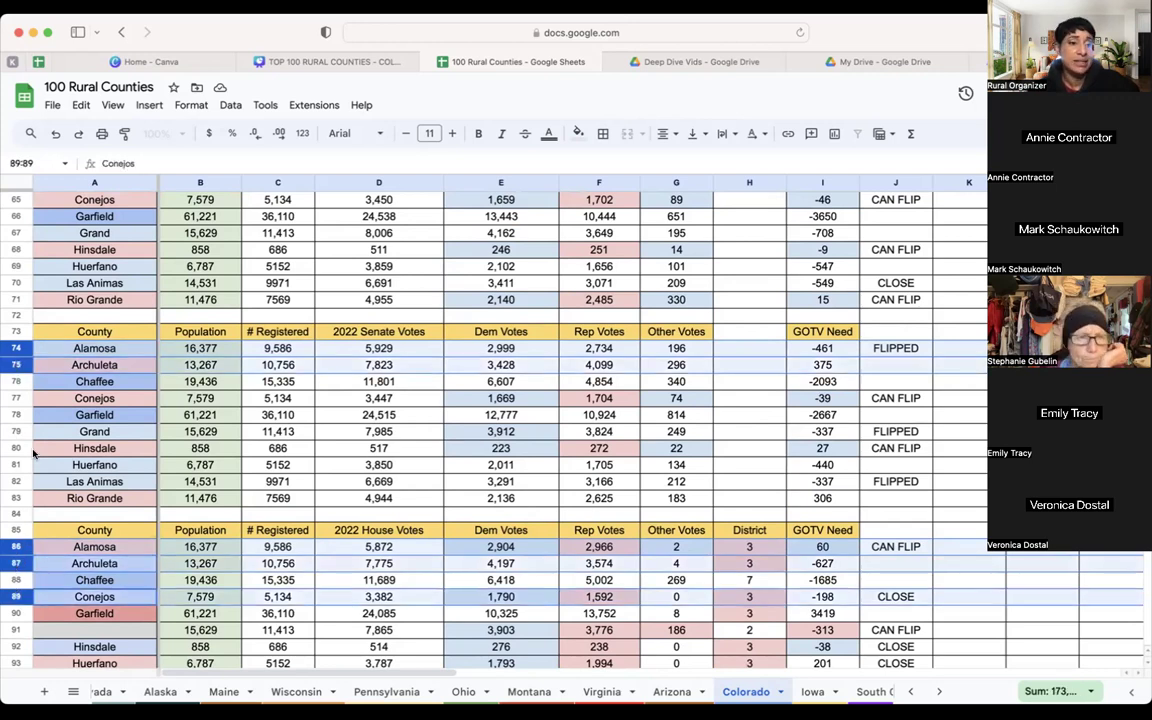
super+click(20, 398)
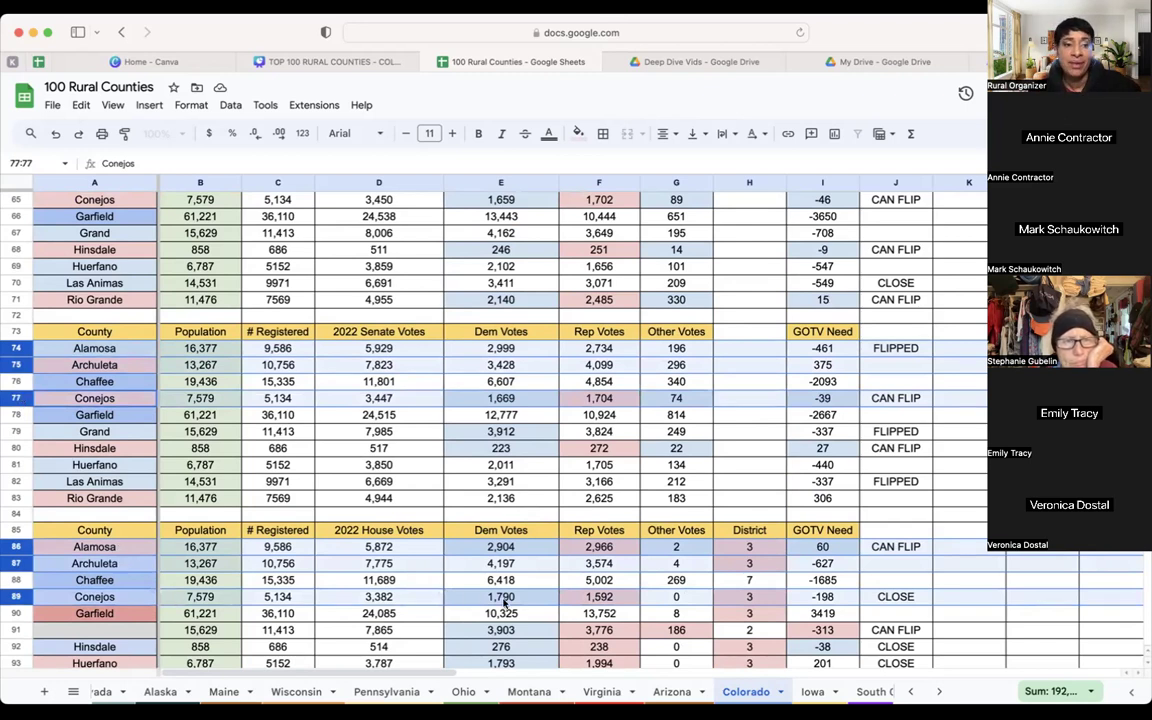
Review the remaining counties in the 2022 House table and check Chaffee's district.
scroll(505, 600, down, 1)
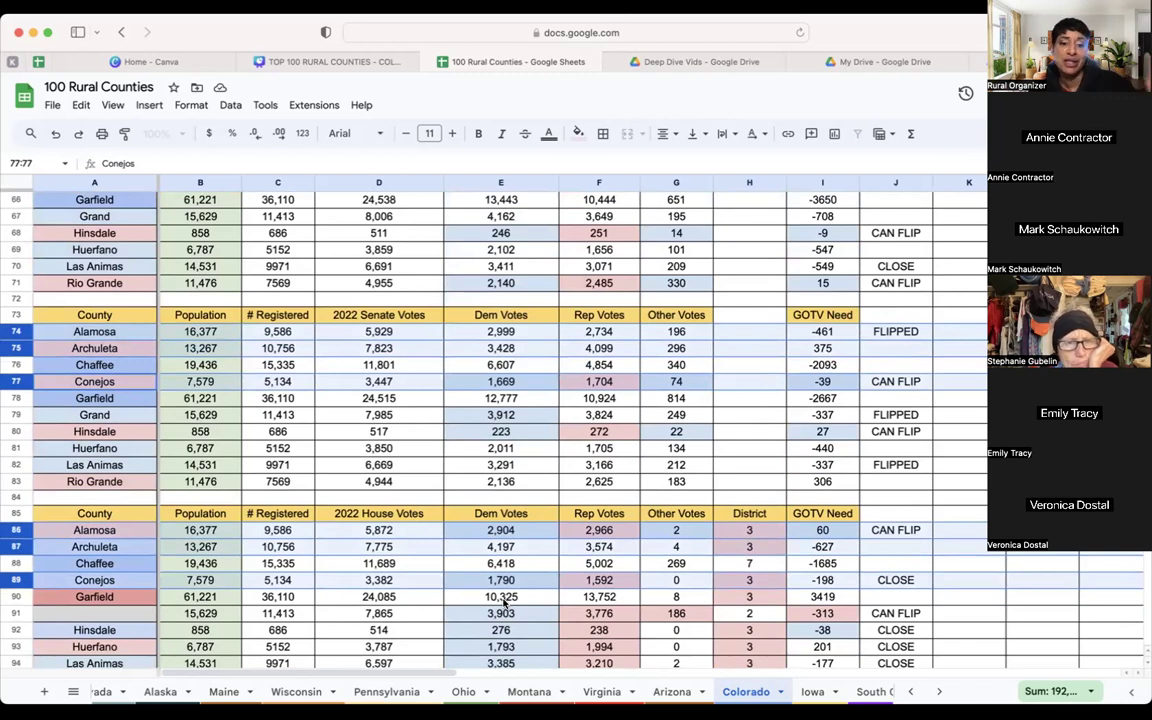
scroll(505, 600, down, 5)
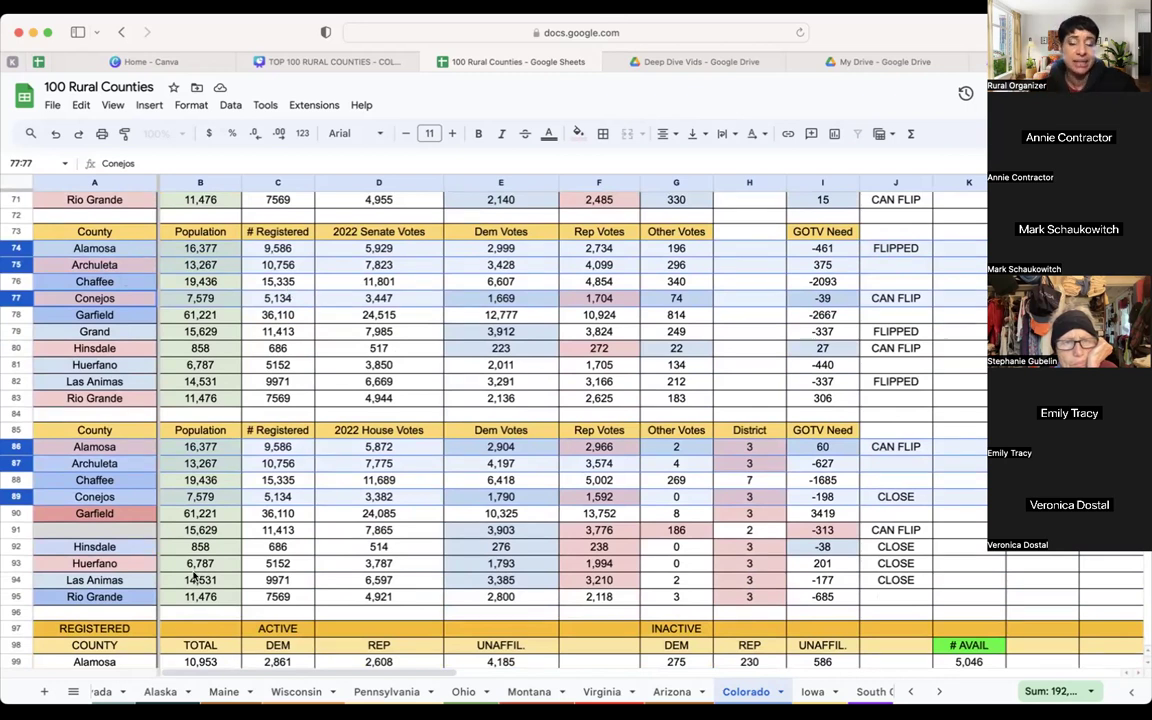
click(749, 480)
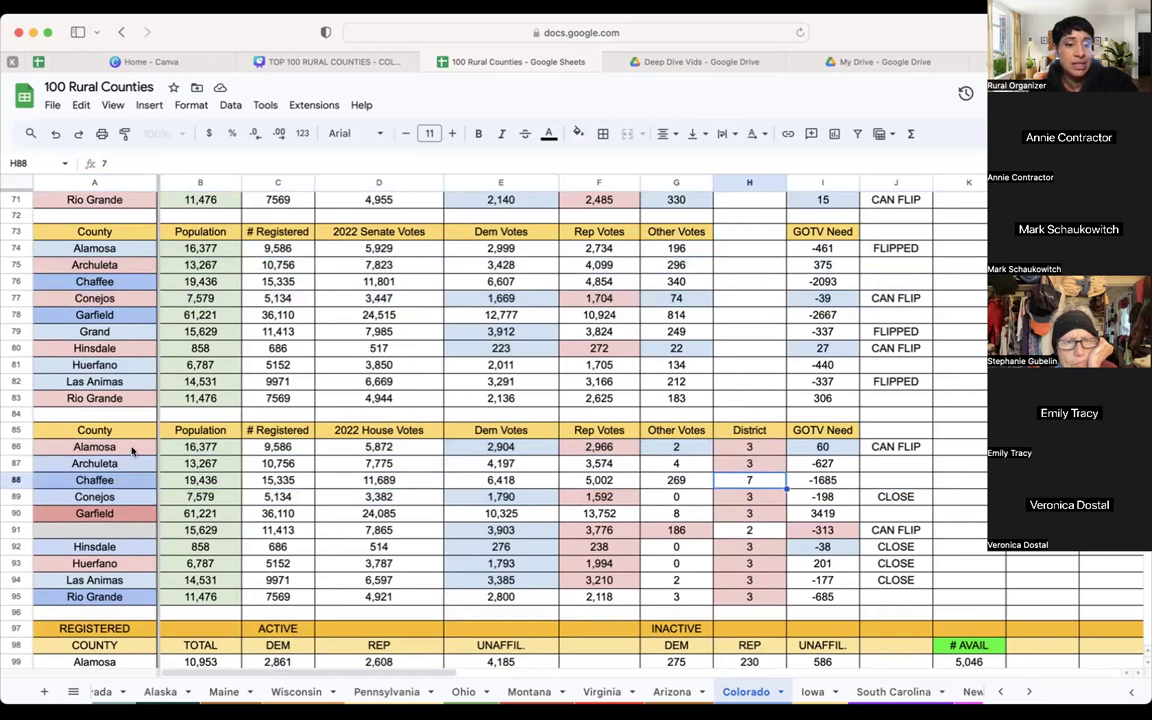
Fill in the missing county name Grand between Garfield and Hinsdale in the 2022 House table.
click(133, 447)
drag(133, 447, 122, 526)
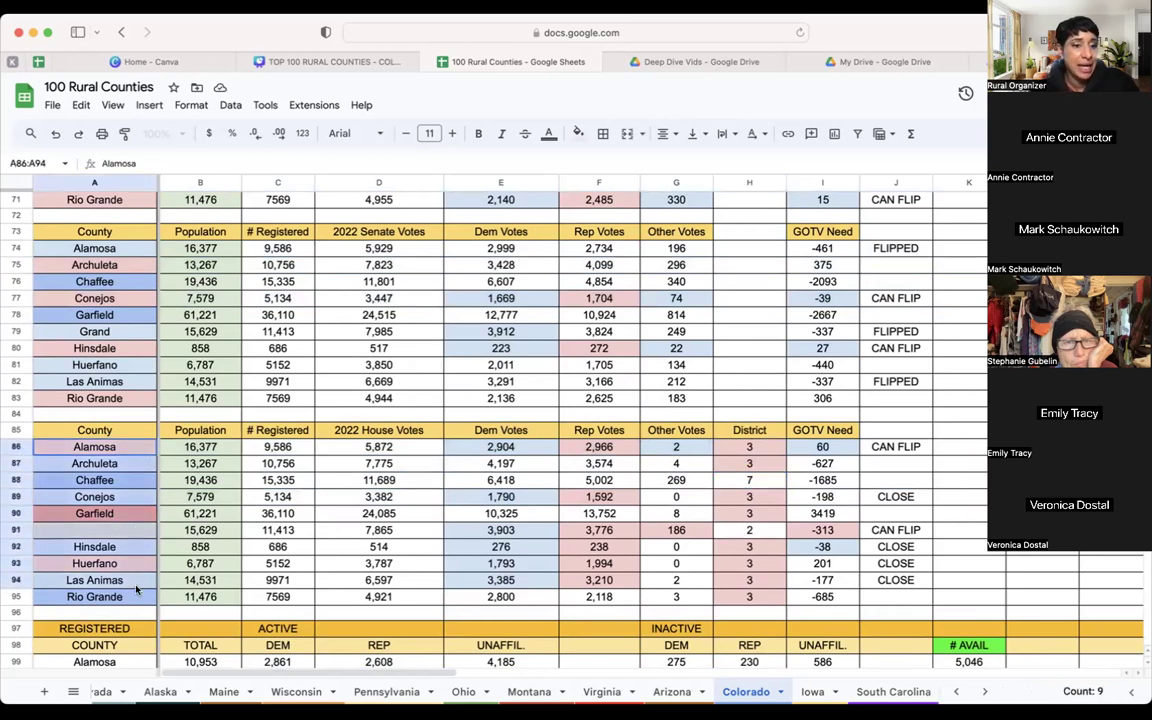
click(101, 533)
text(Grand)
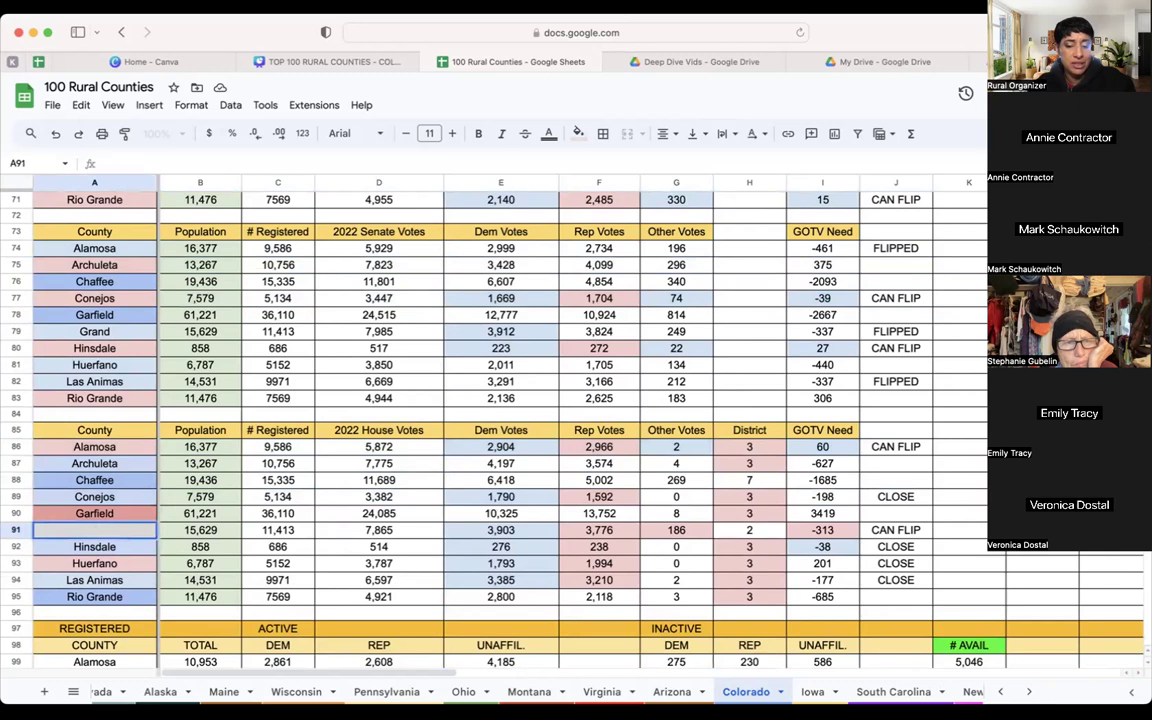
key(Tab)
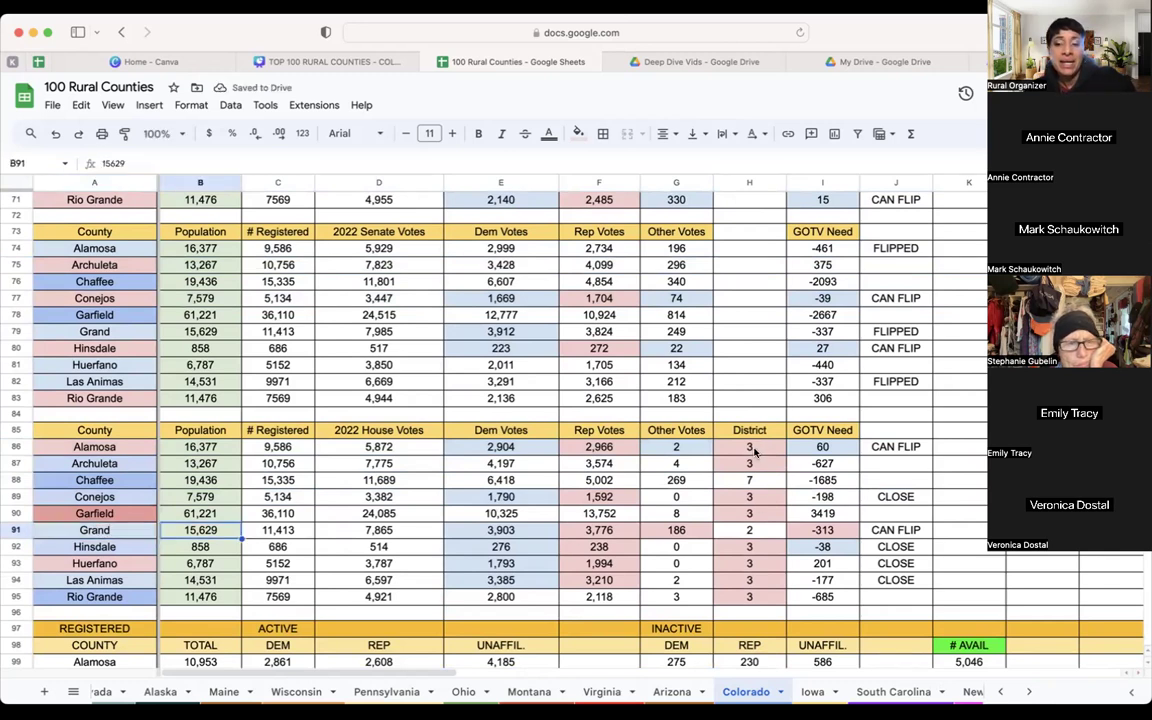
Highlight the District values for all counties in the 2022 House table and look over the registration tables below it.
drag(755, 451, 760, 596)
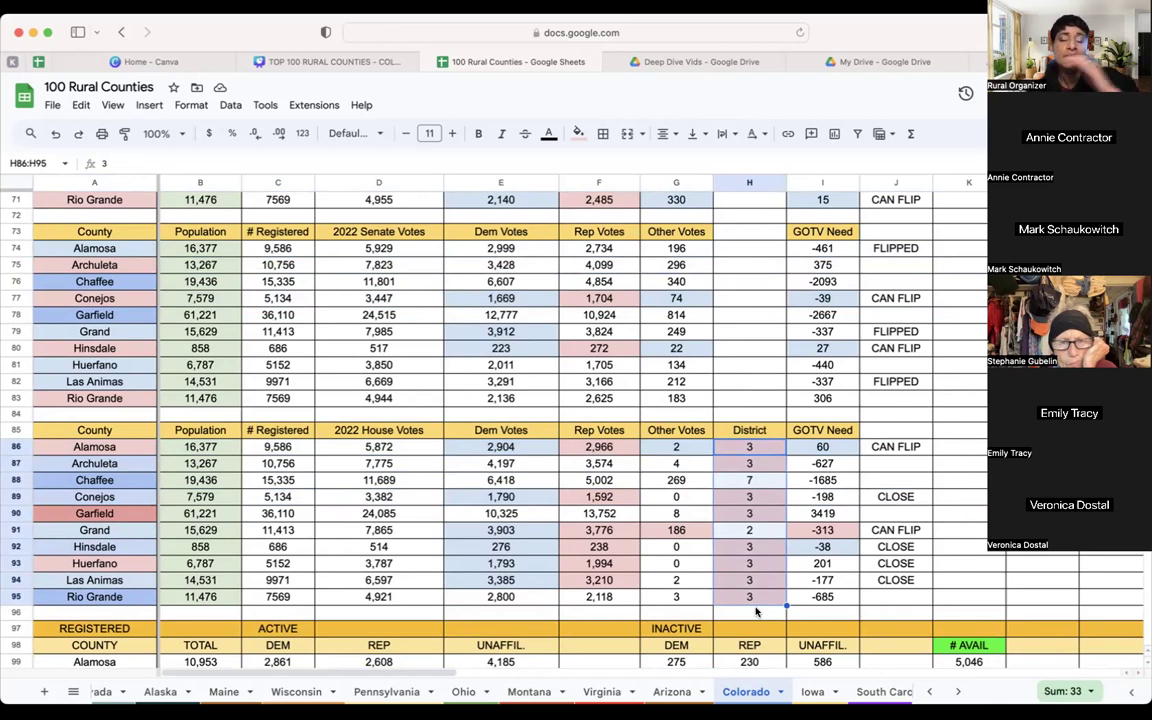
scroll(775, 590, down, 5)
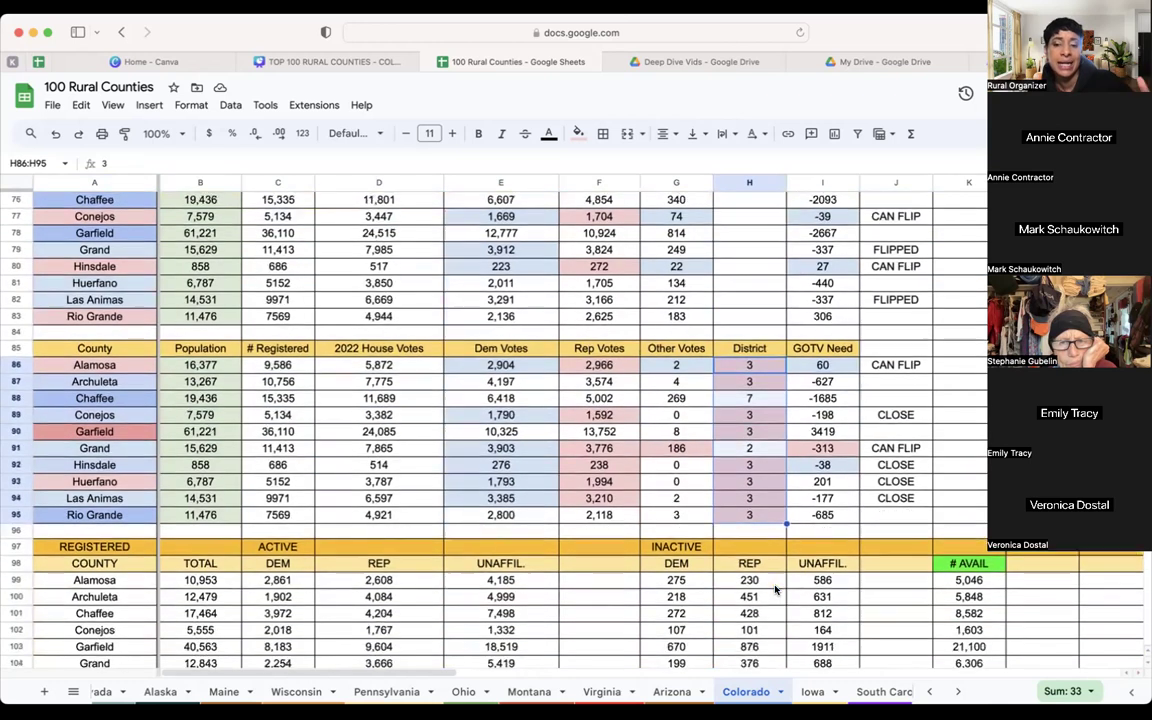
scroll(775, 590, down, 1)
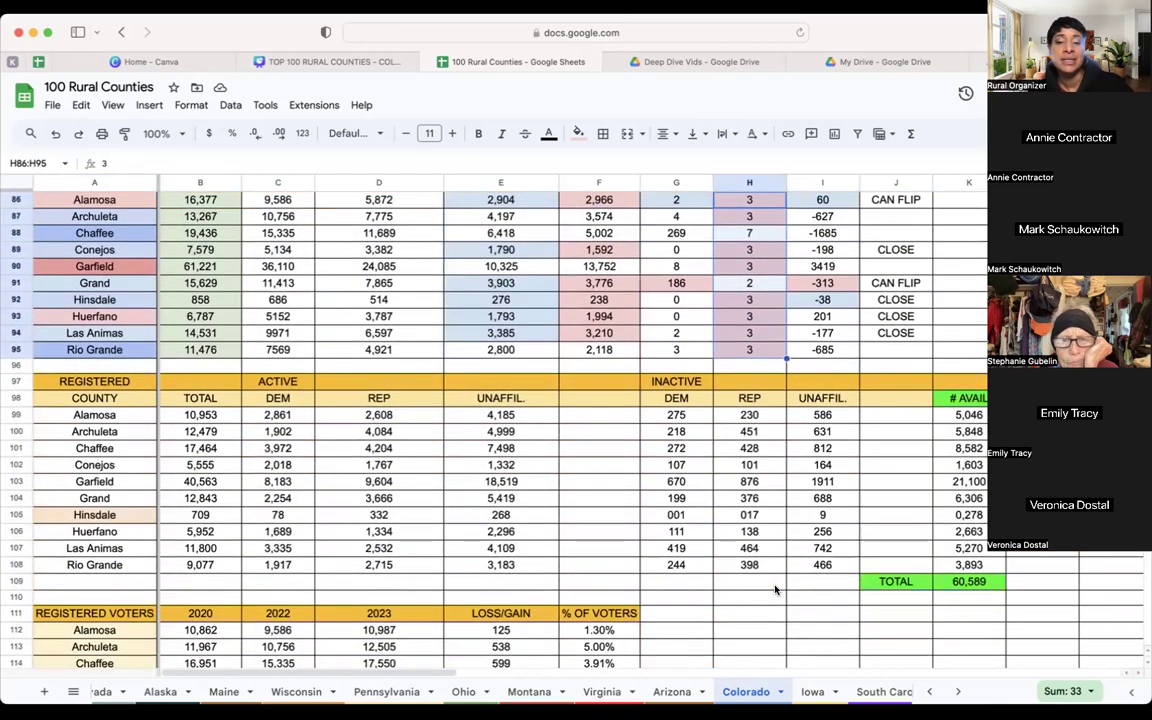
scroll(775, 590, down, 2)
scroll(775, 590, up, 1)
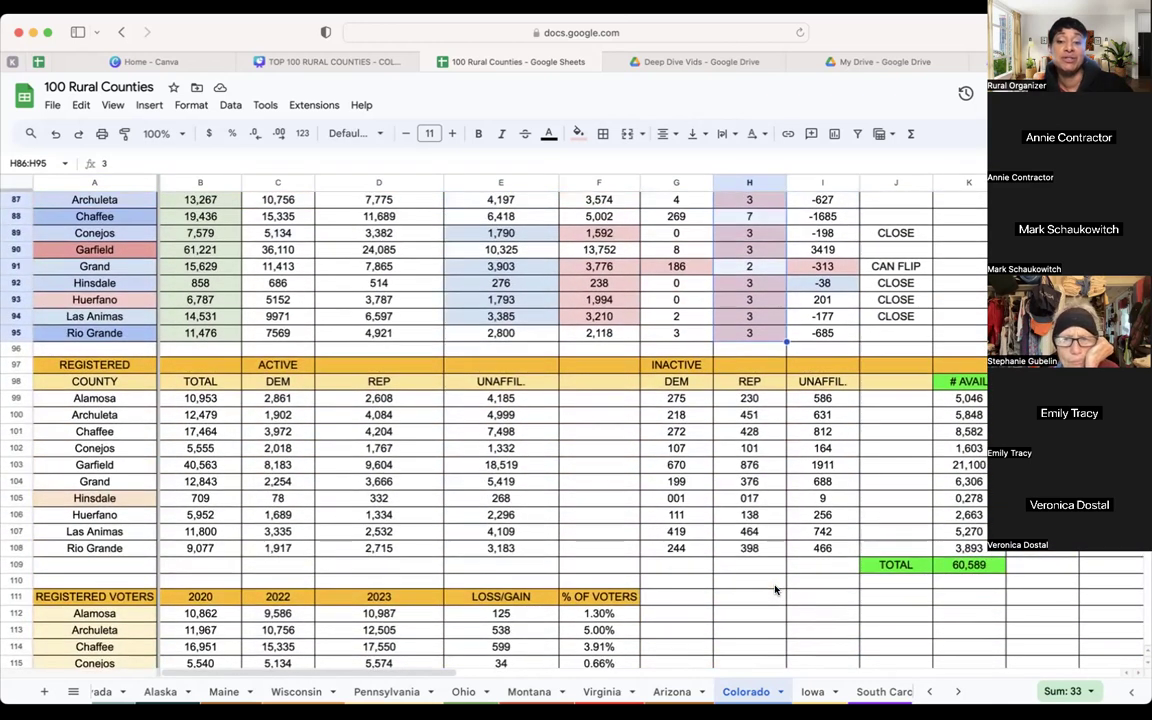
scroll(775, 590, up, 1)
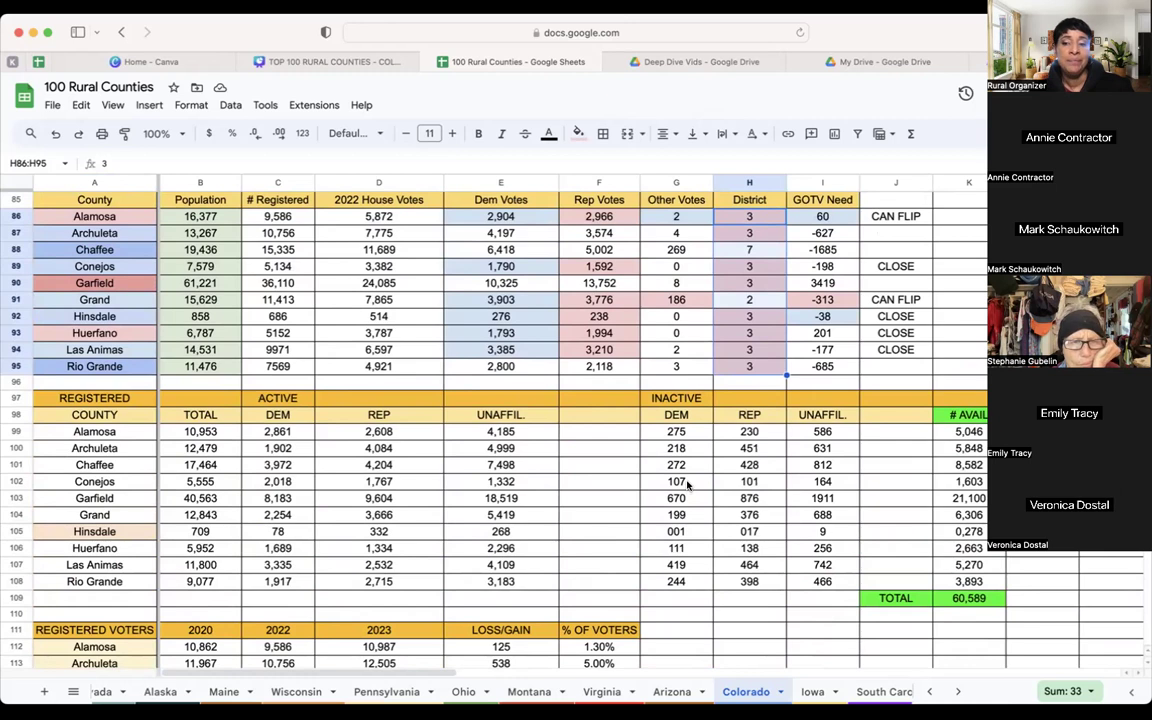
Highlight the active and inactive unaffiliated voter columns and check the # AVAIL total's formula.
drag(490, 399, 534, 561)
drag(822, 398, 818, 566)
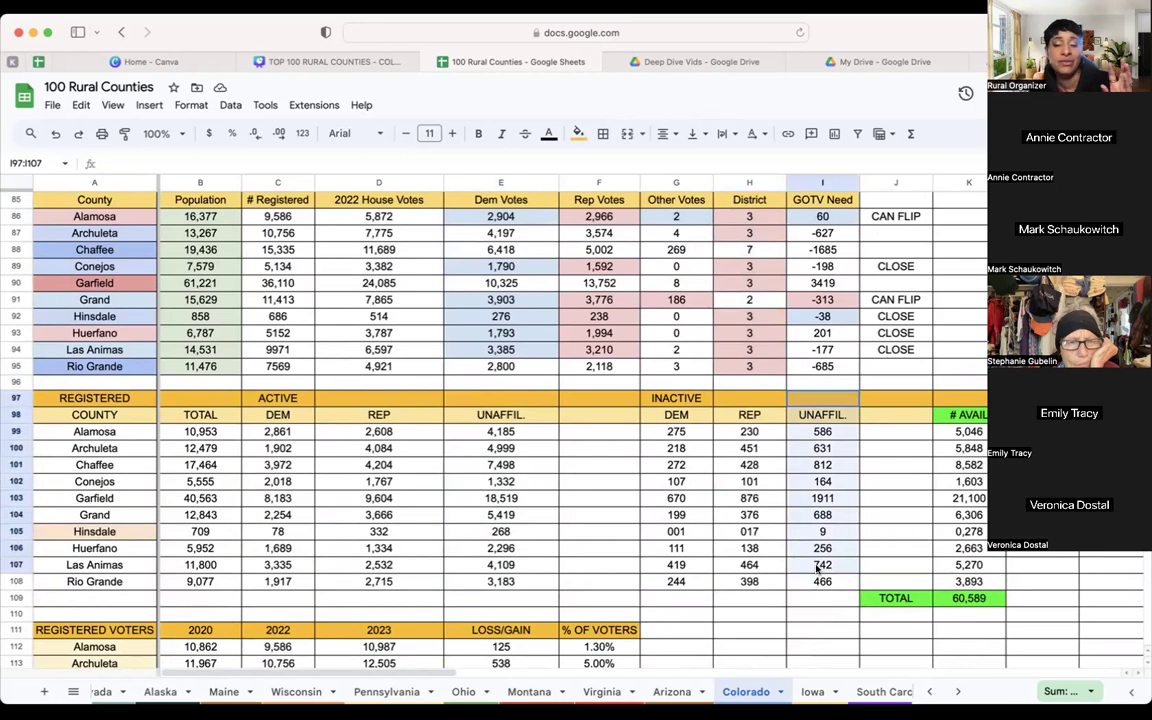
click(971, 601)
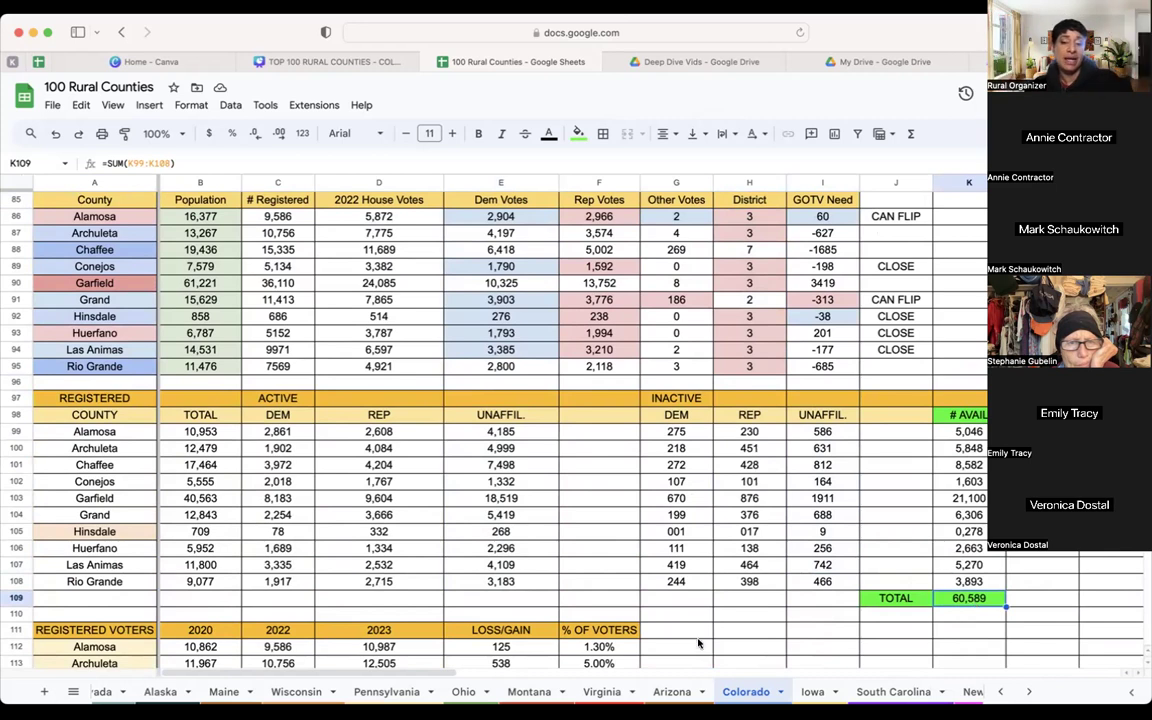
Total the active unaffiliated voters in E109 with =SUM(E99:E108) and fill the cell bright green.
click(503, 596)
text(=SUM)
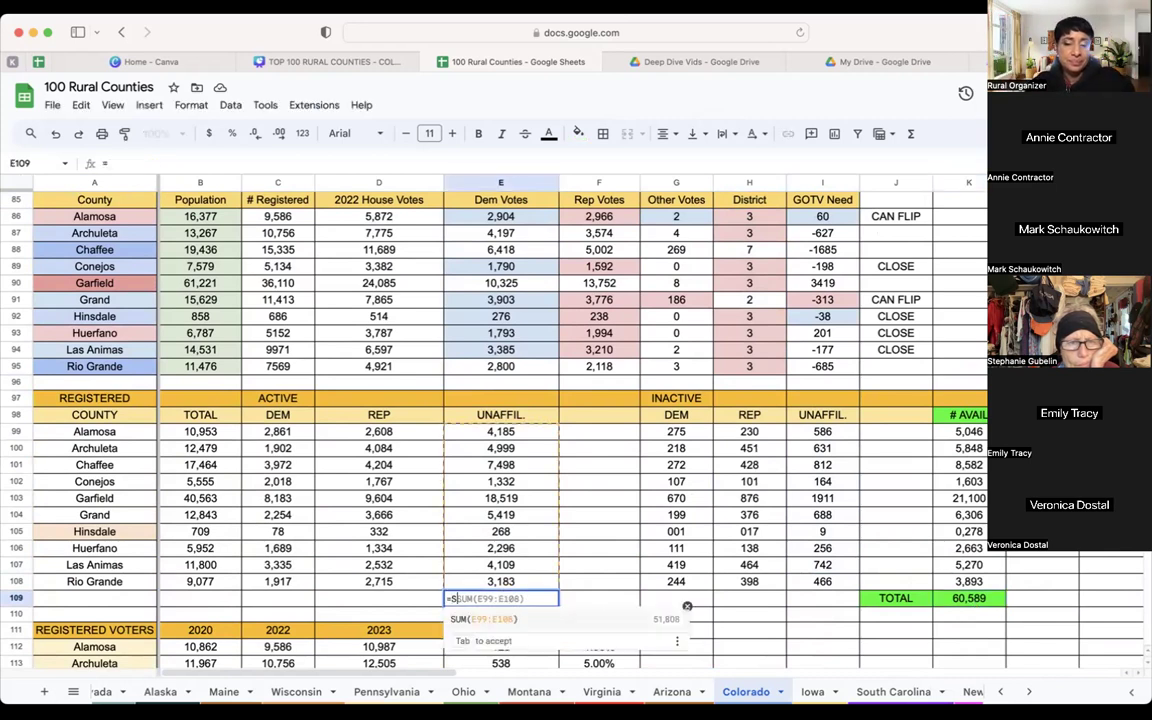
key(Tab)
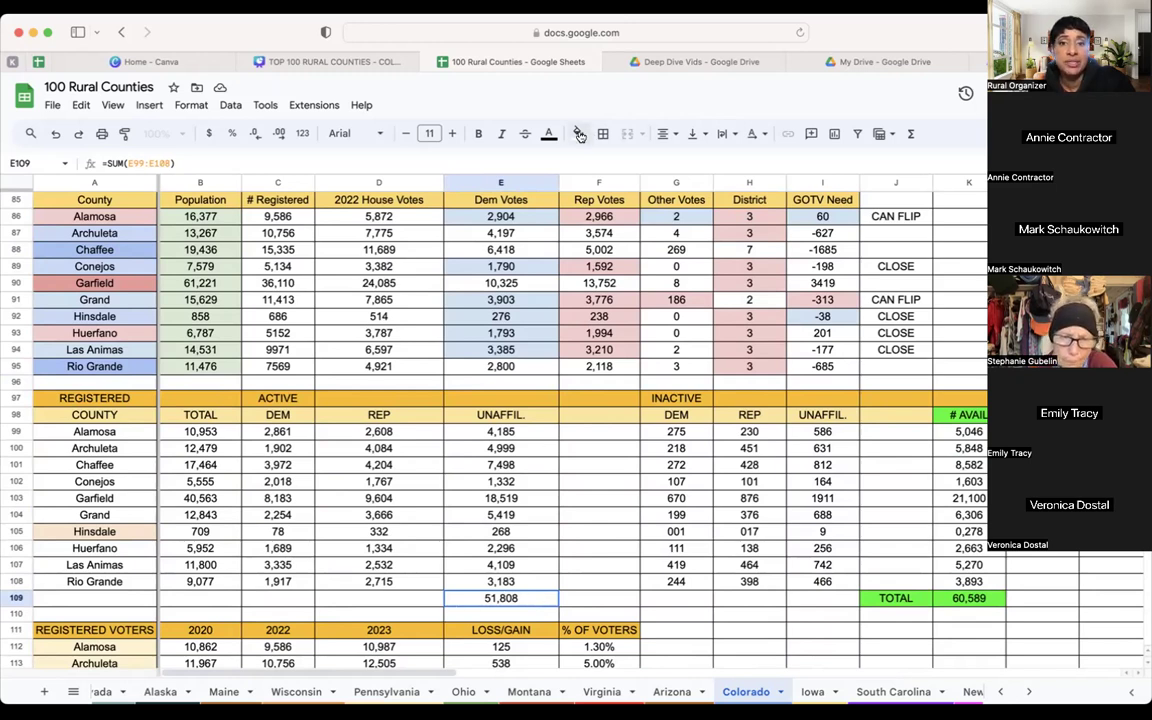
click(579, 134)
click(652, 202)
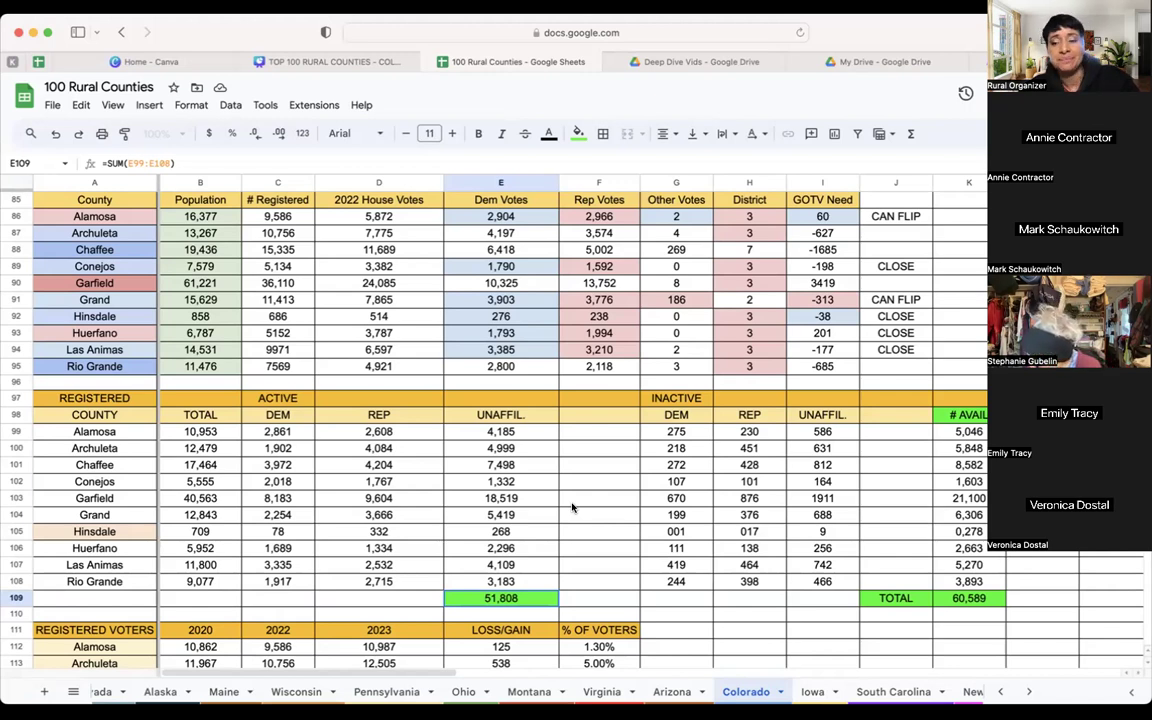
Check the % of Voters and Loss/Gain totals in the Registered Voters table.
scroll(608, 528, down, 5)
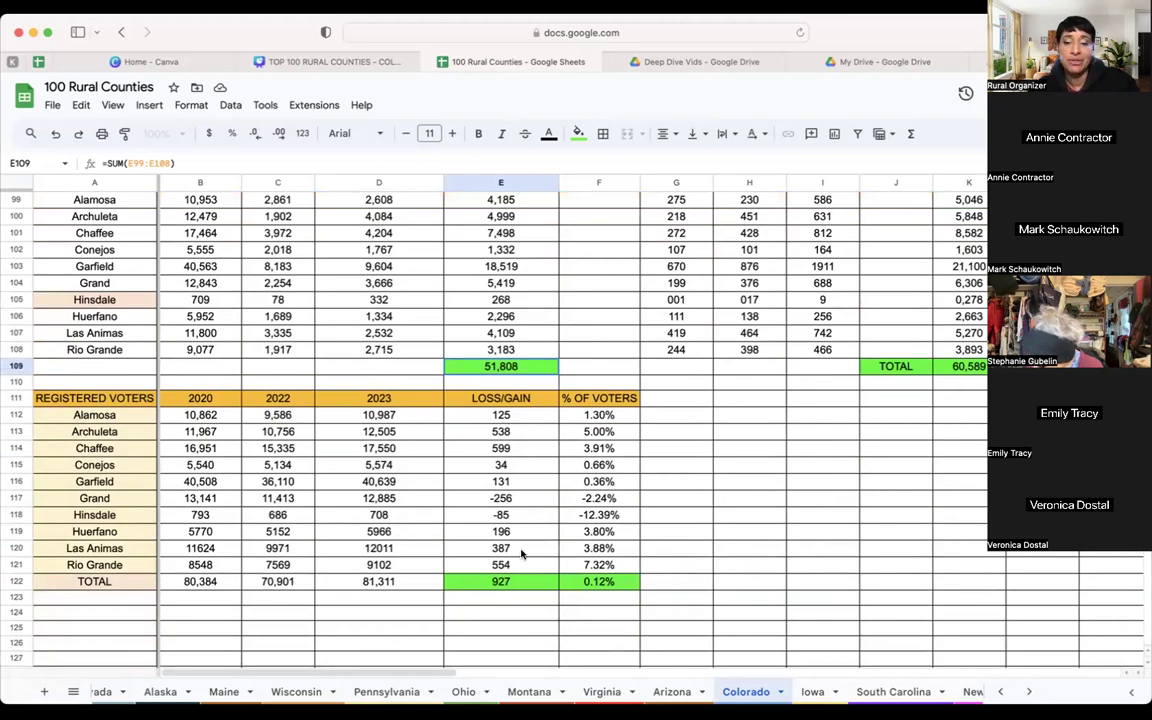
click(622, 586)
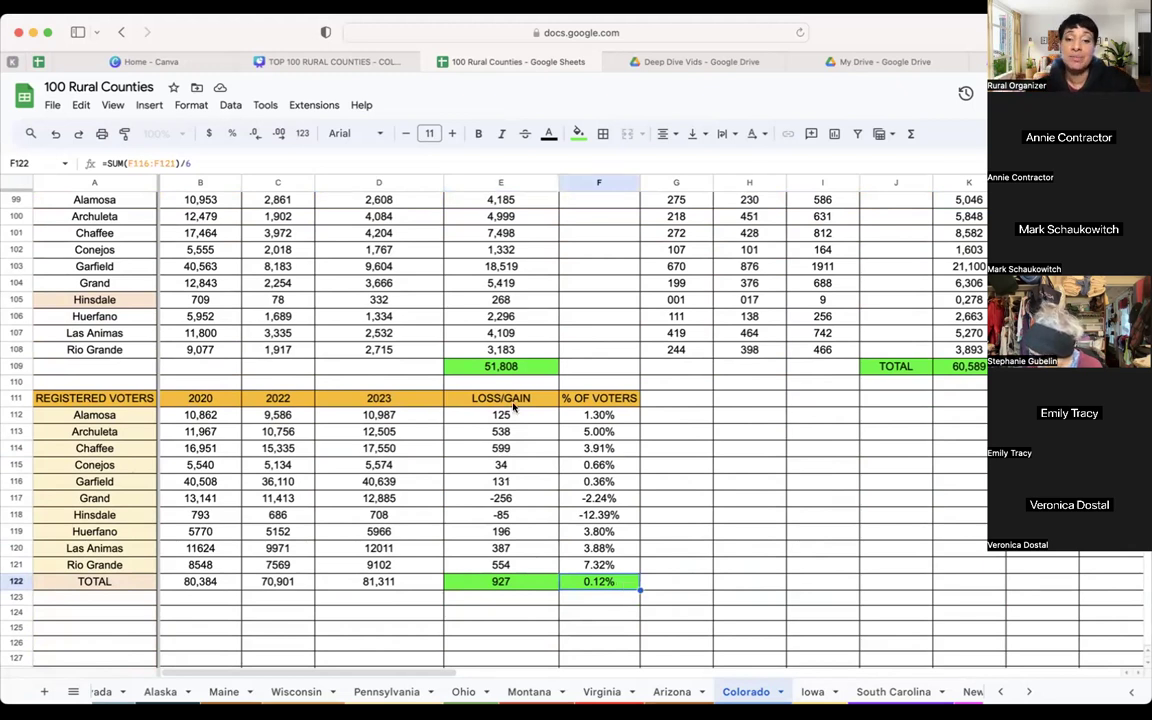
click(512, 580)
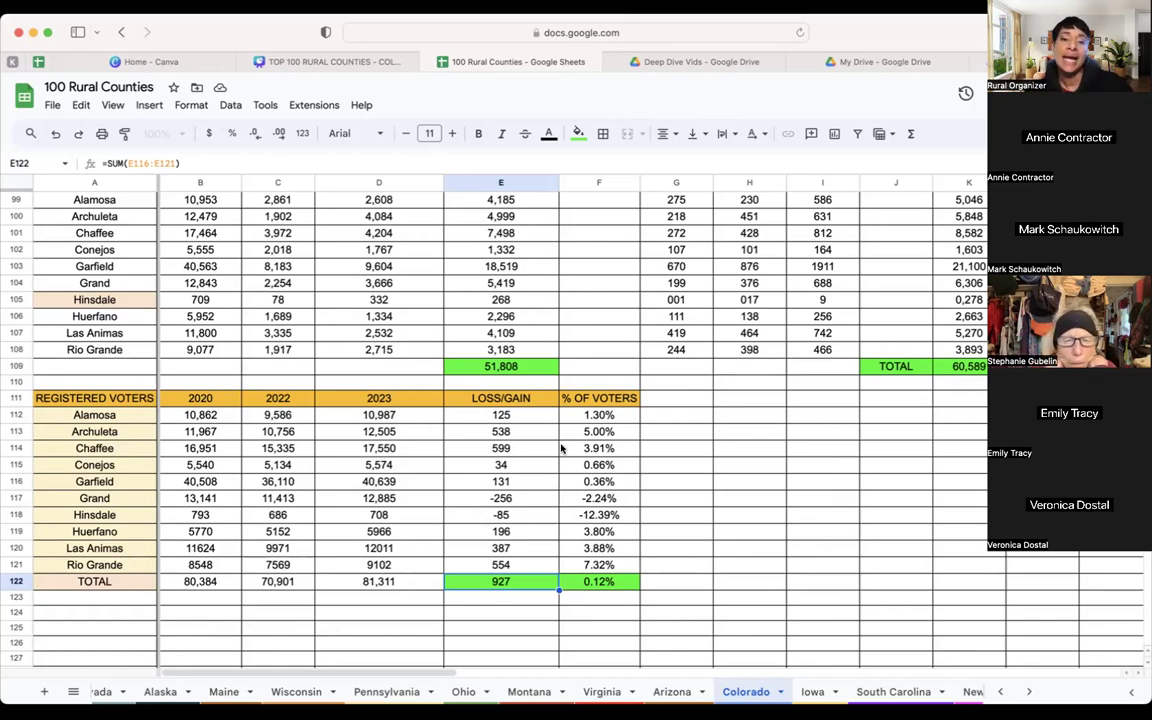
Review the 2022 race tables again and return to Colorado's Summary and Voting Data sections.
scroll(561, 448, up, 2)
scroll(561, 448, up, 6)
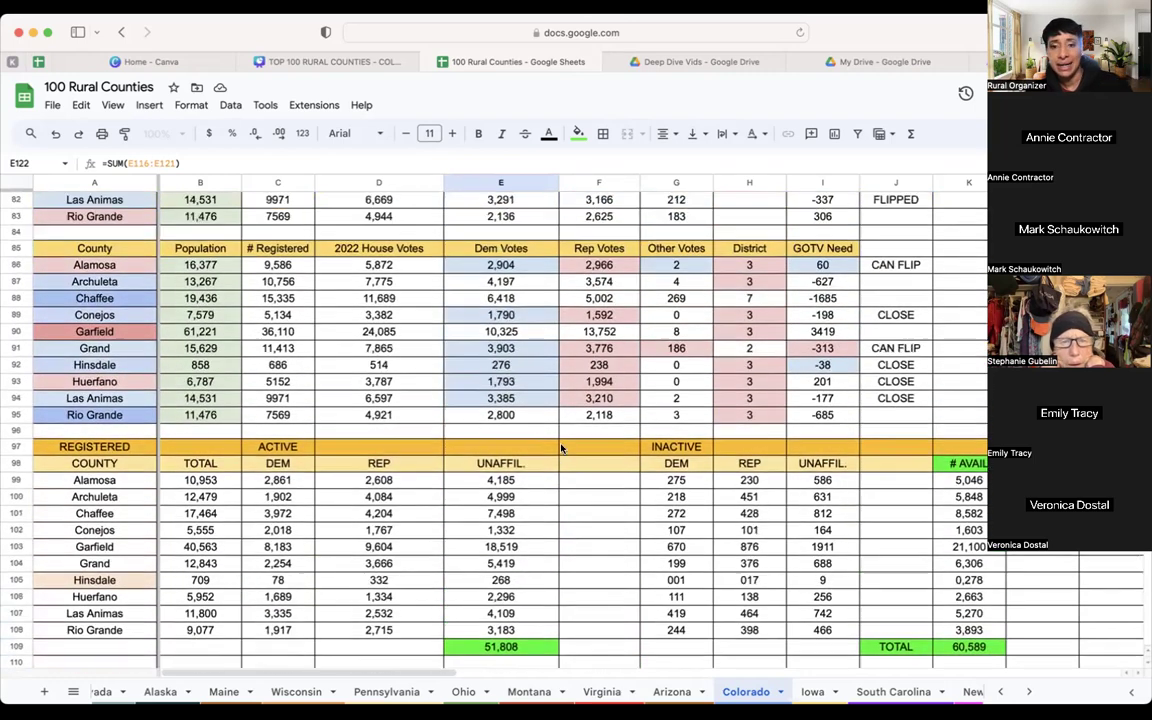
scroll(561, 448, up, 2)
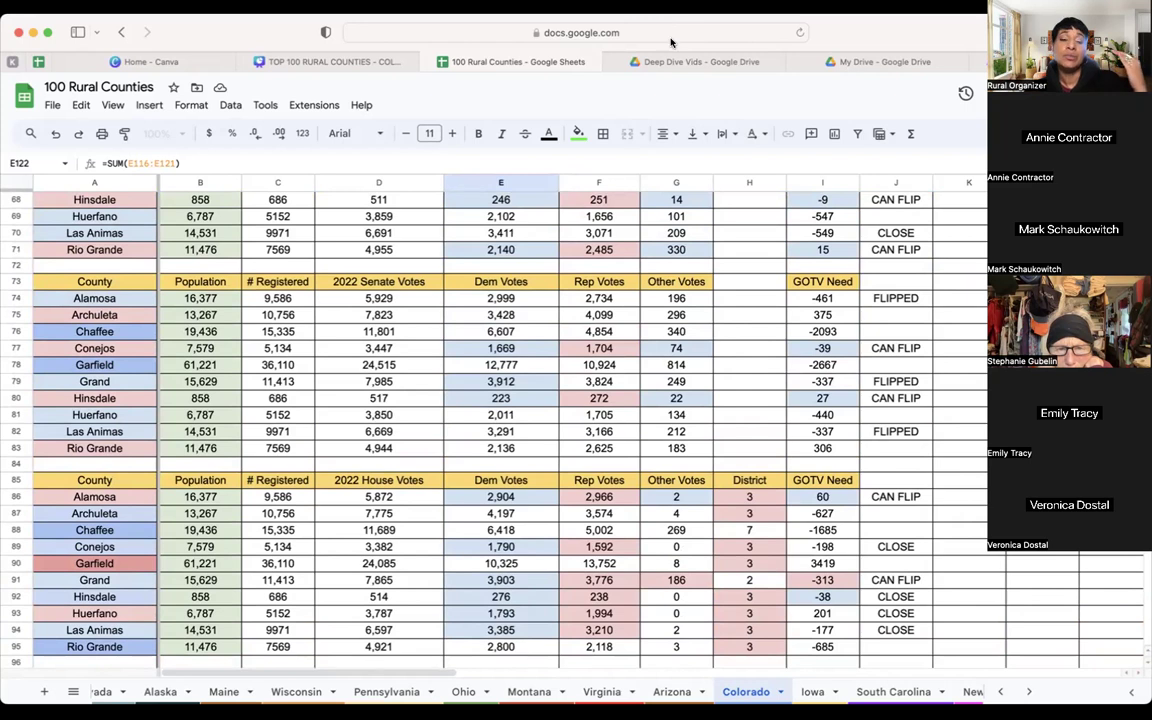
scroll(723, 312, up, 4)
scroll(723, 312, up, 2)
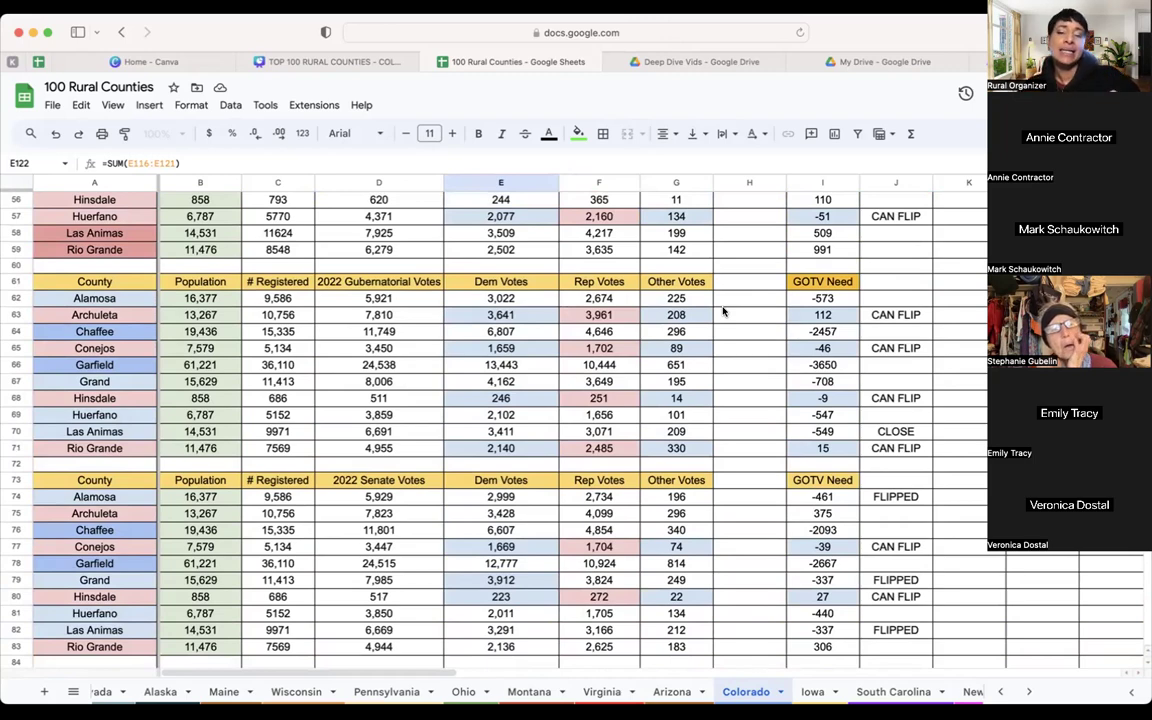
scroll(723, 312, up, 20)
scroll(723, 312, up, 4)
scroll(723, 312, right, 2)
scroll(723, 312, left, 2)
scroll(723, 312, down, 1)
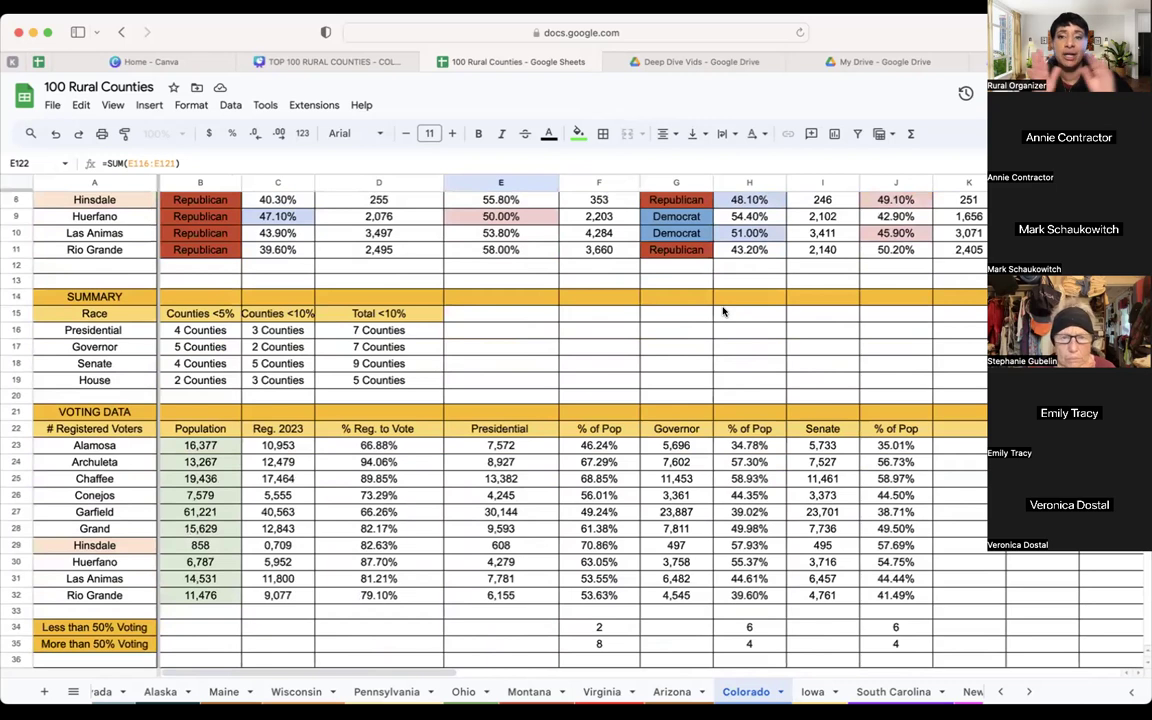